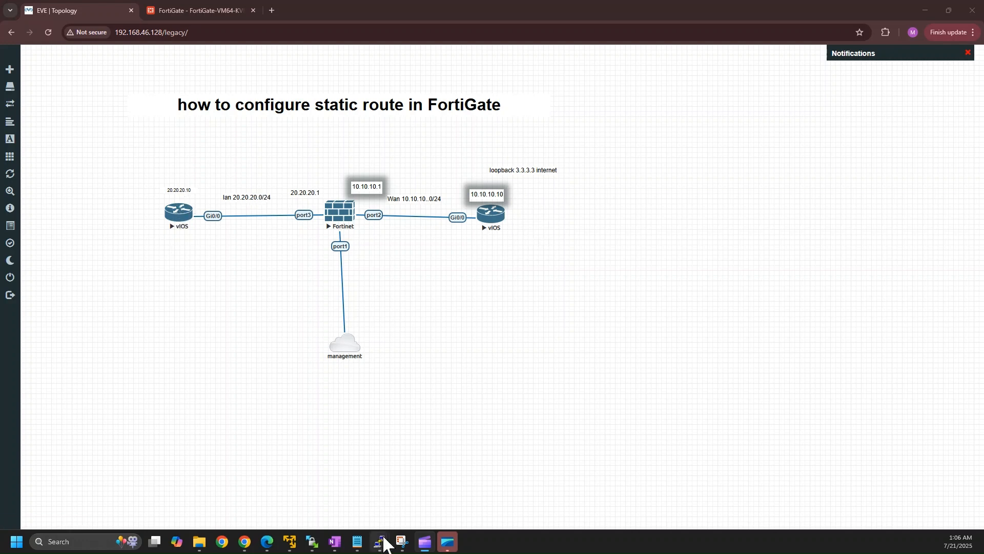
Step: Bring up the r-wan and R-lan router consoles, then ping 3.3.3.3 from R-lan
mouse_move(380, 541)
left_click(452, 481)
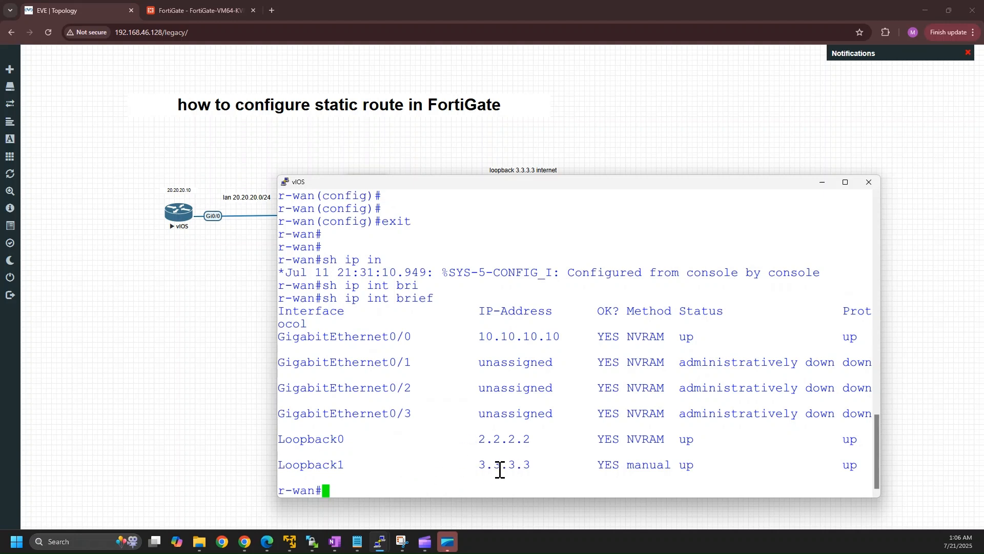
mouse_move(380, 541)
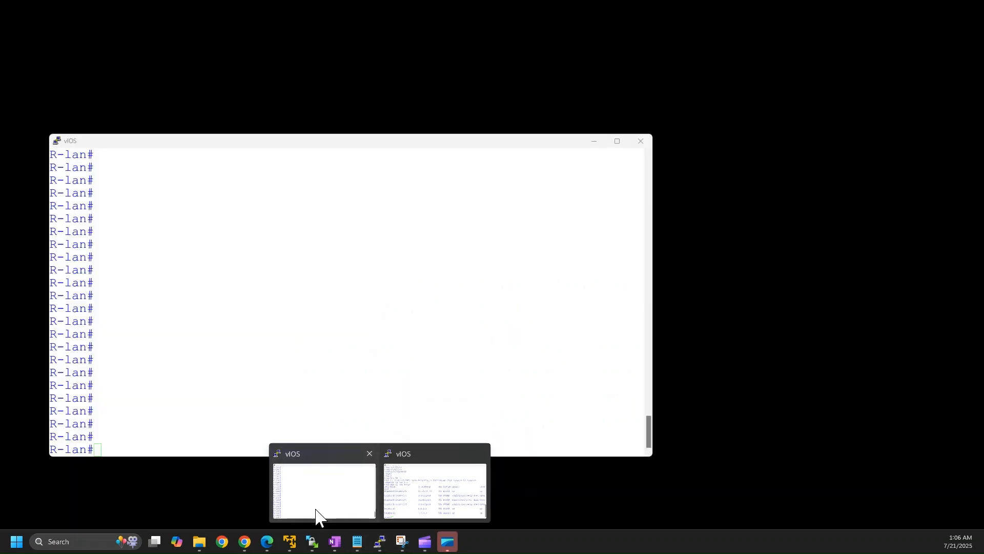
left_click(319, 516)
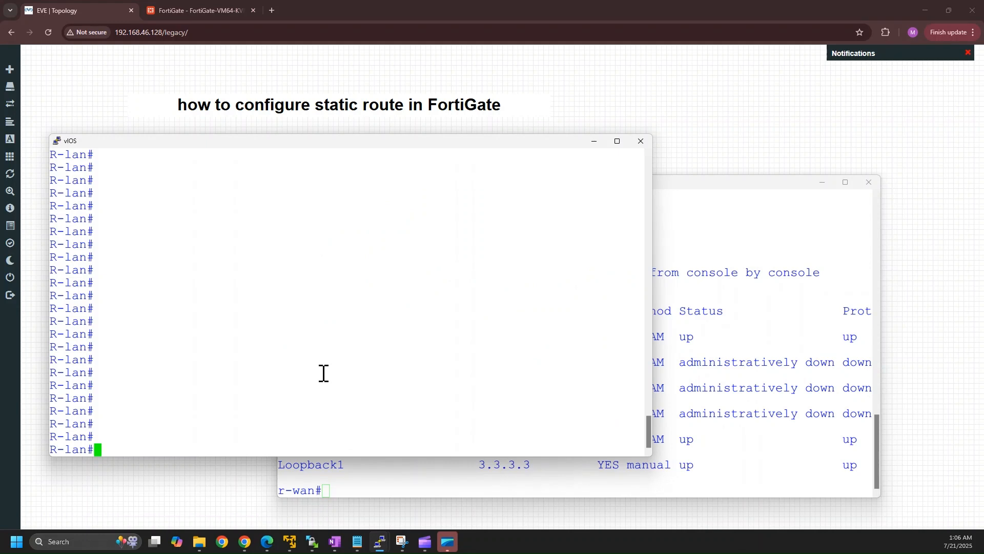
key("Up")
key("Return")
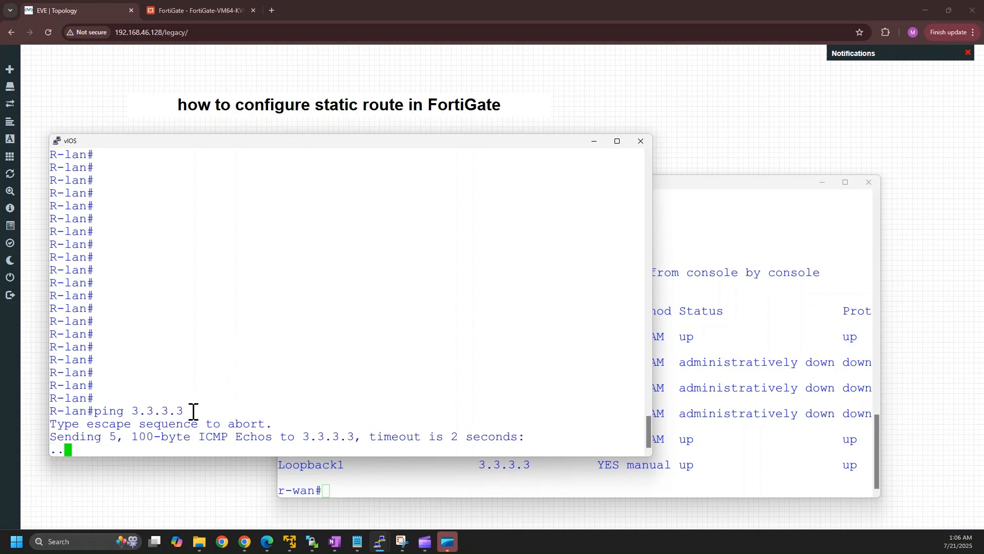
Step: Switch to the FortiGate web interface and log in as admin with the account password
left_click(207, 7)
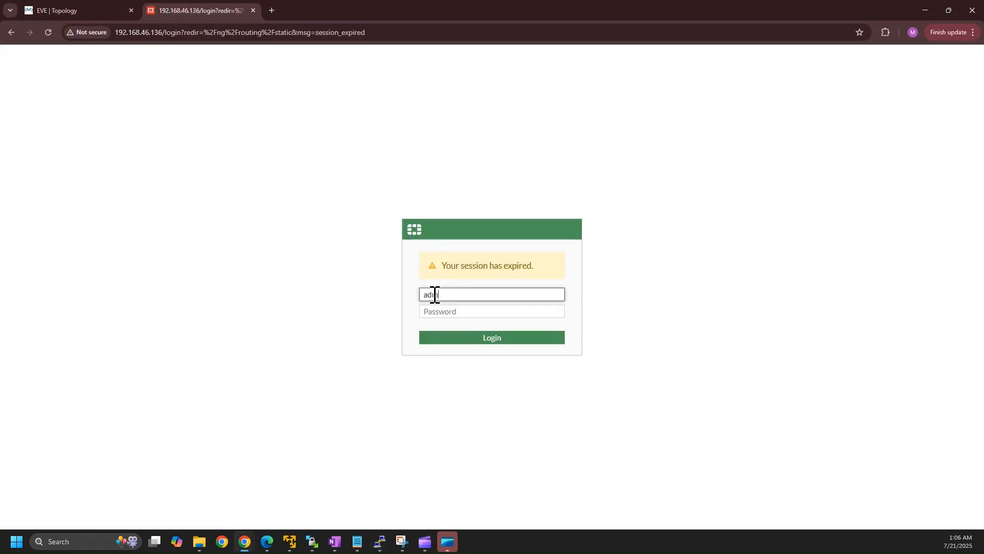
left_click(440, 317)
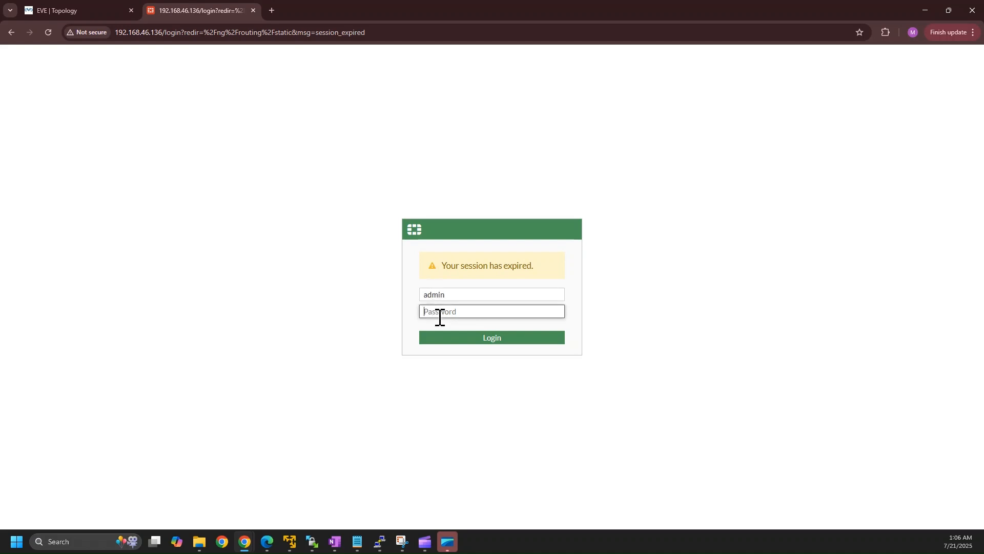
type("a")
key("Return")
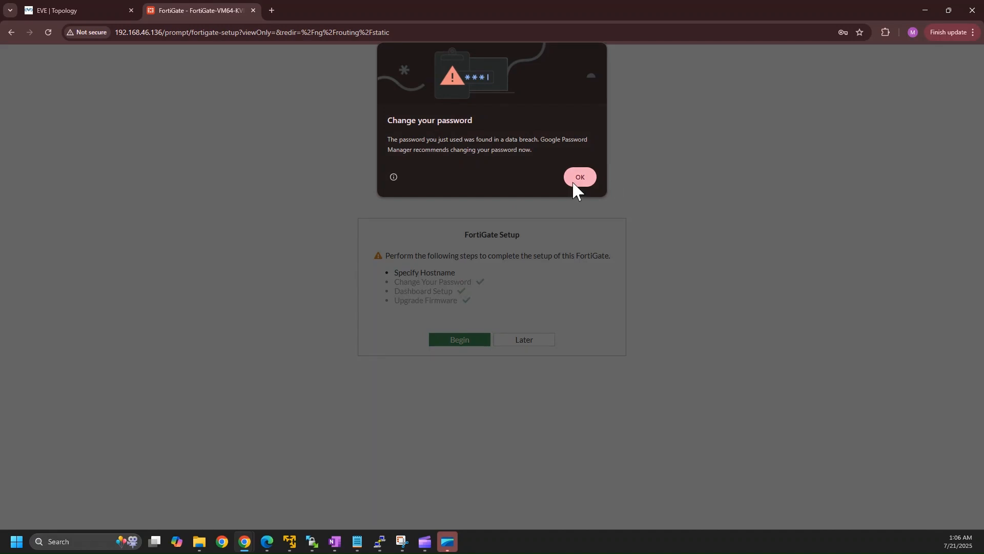
Step: Dismiss the browser's password warning, postpone the hostname setup and close the FortiOS 7.0.0 overview
left_click(576, 178)
left_click(445, 346)
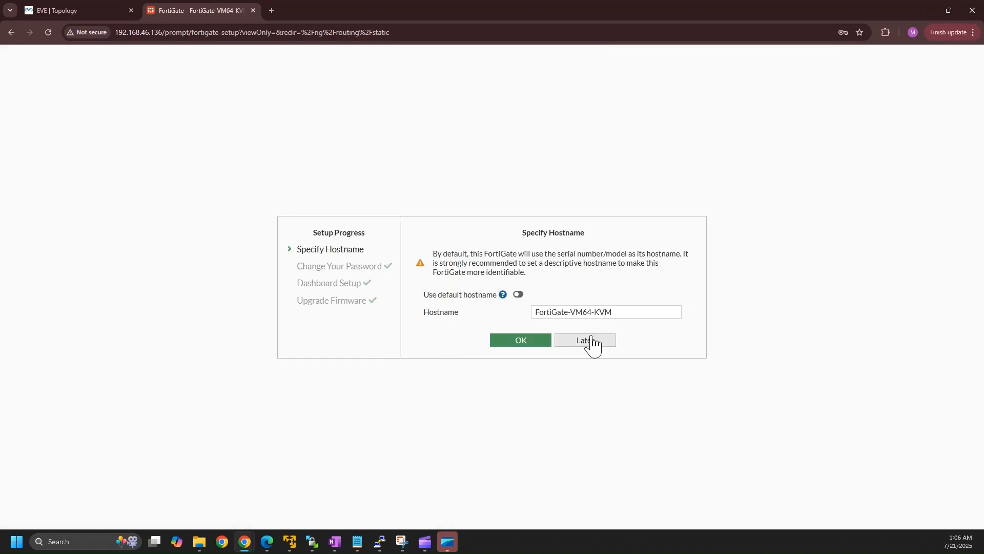
left_click(591, 341)
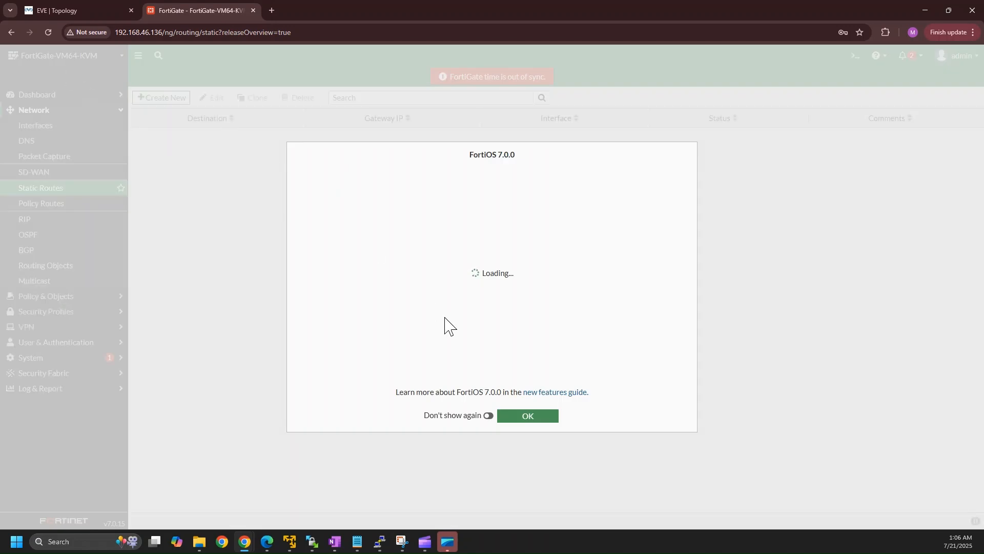
left_click(530, 415)
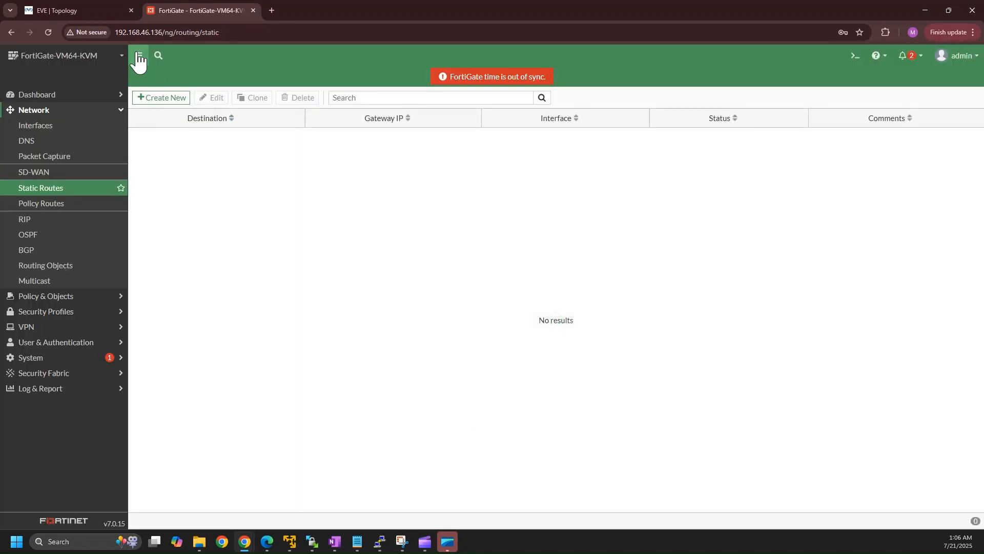
Step: Open the routing dashboard and expand the Routing widget to examine the current route table
left_click(119, 99)
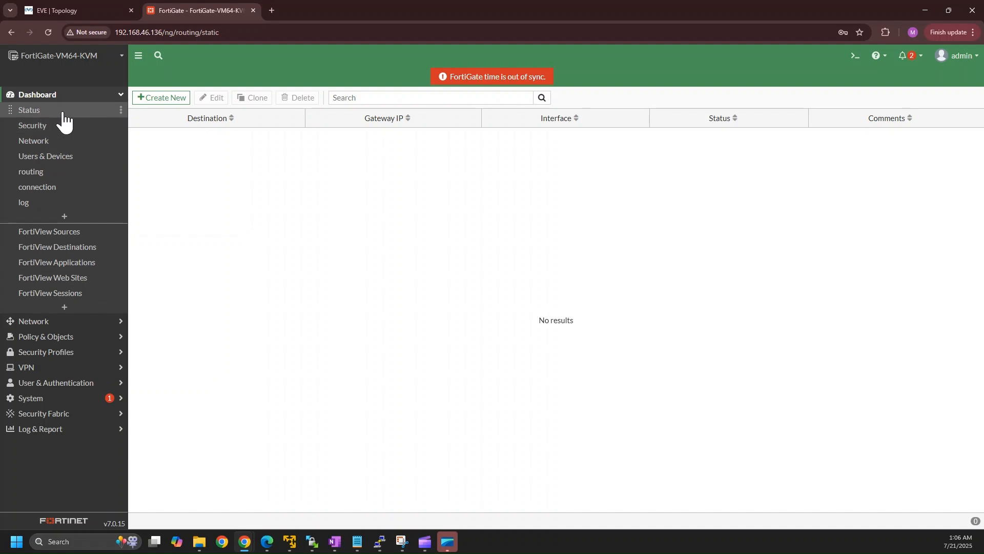
left_click(59, 172)
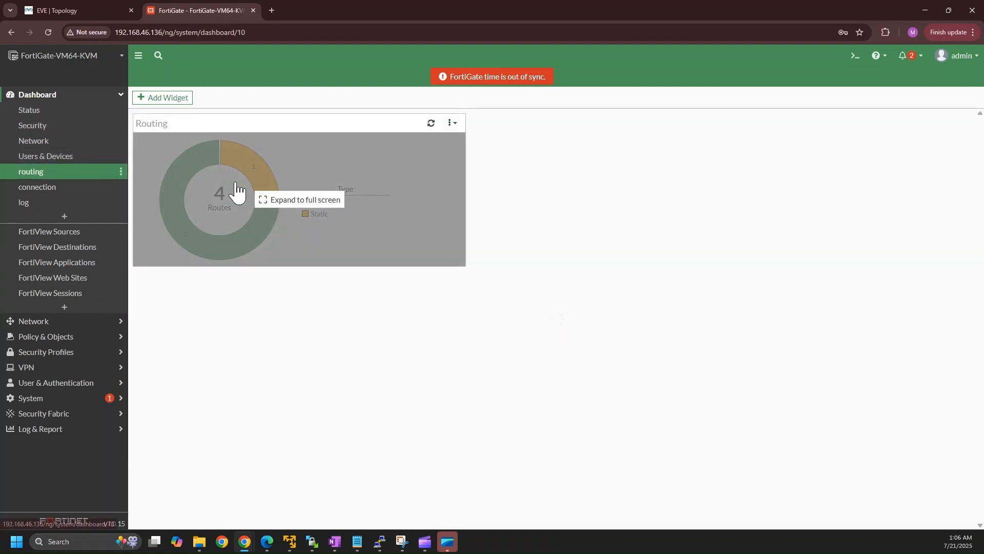
left_click(202, 225)
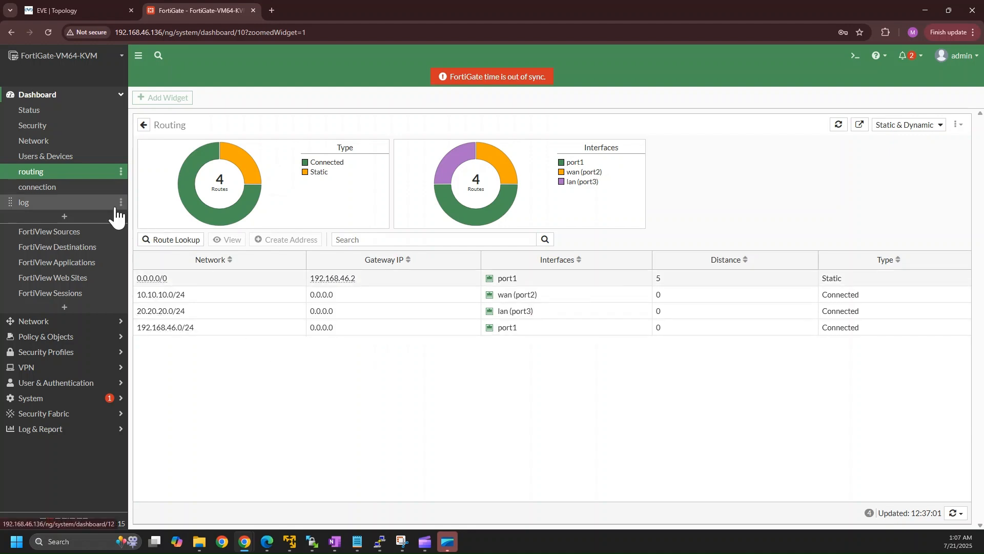
Step: Go to the FortiGate's static routes, check the WAN router's address in the EVE topology, and start a new static route
left_click(120, 97)
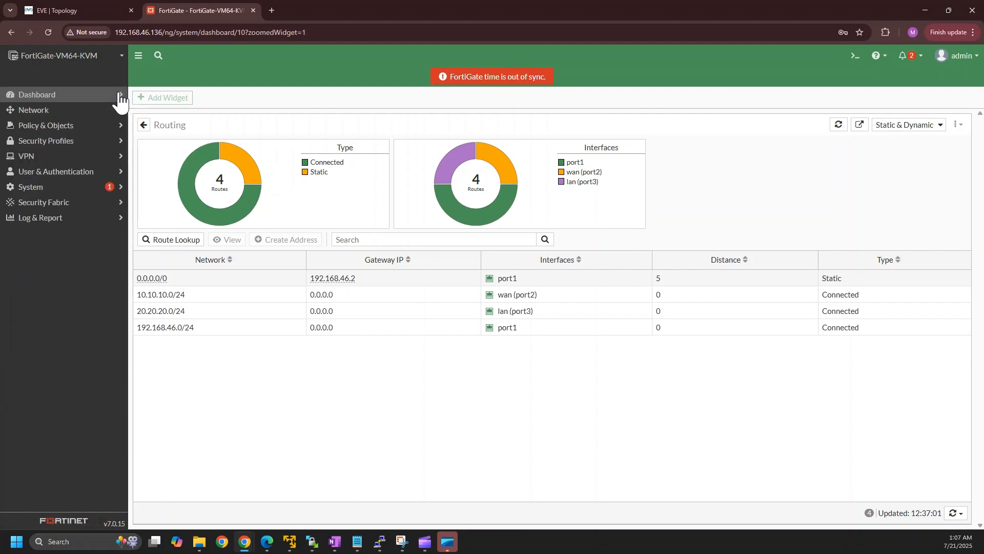
left_click(112, 111)
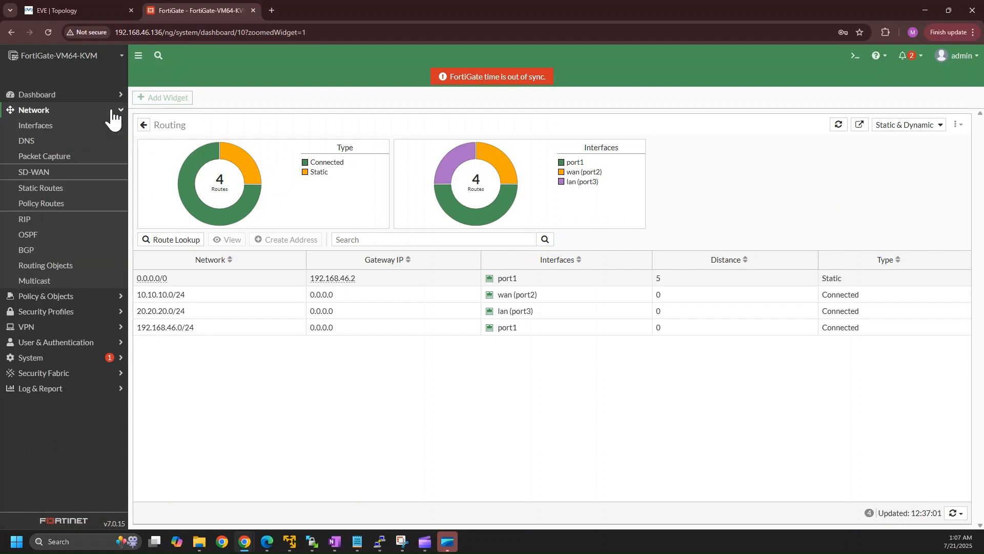
left_click(85, 195)
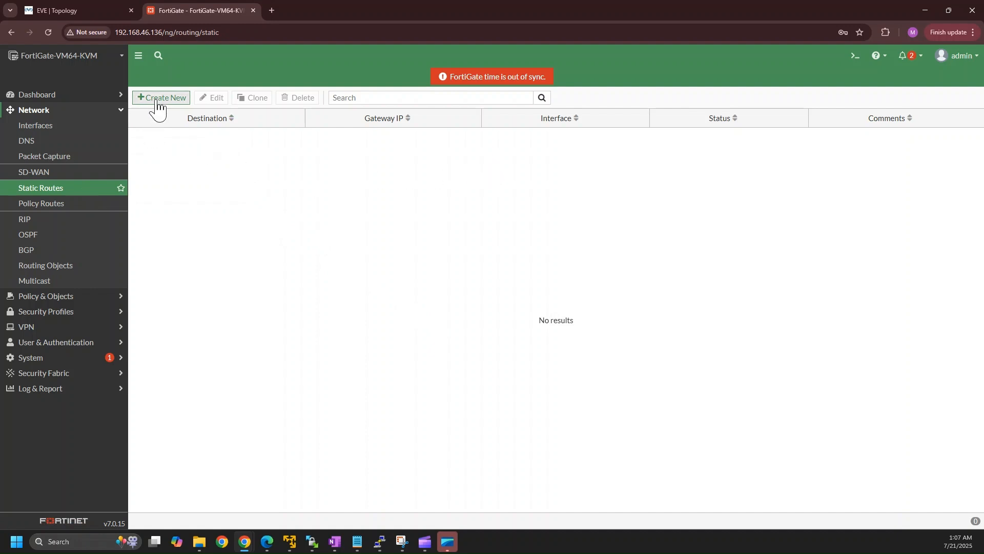
left_click(75, 6)
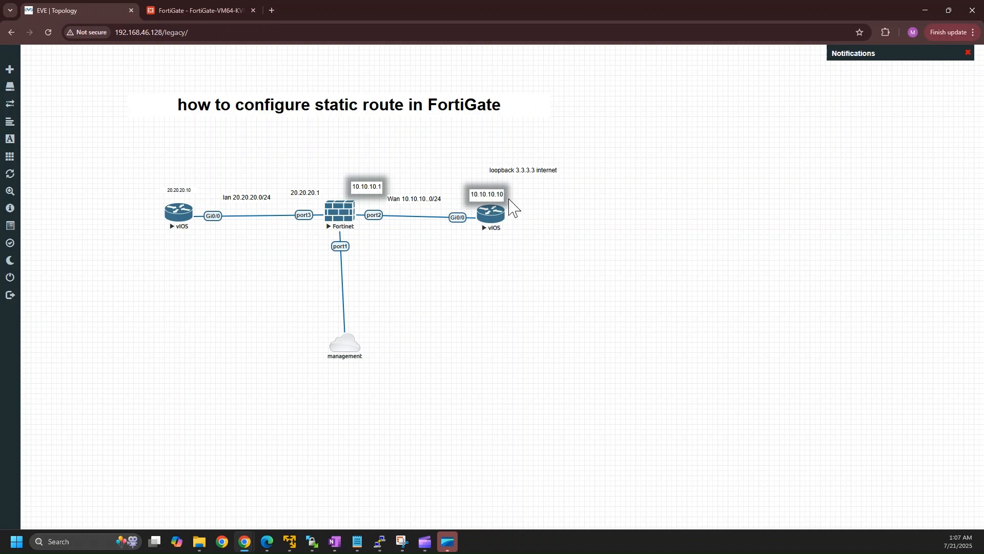
left_click(217, 4)
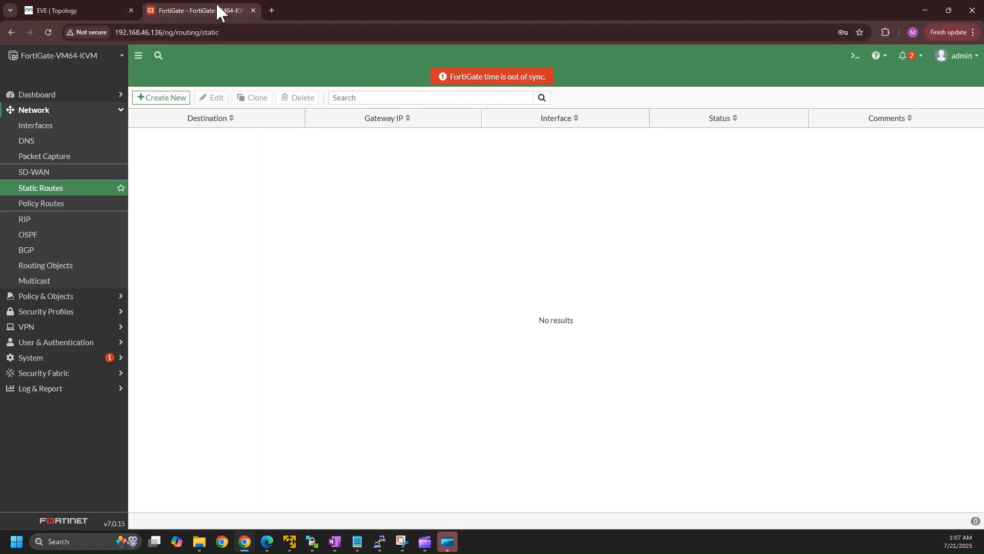
left_click(173, 98)
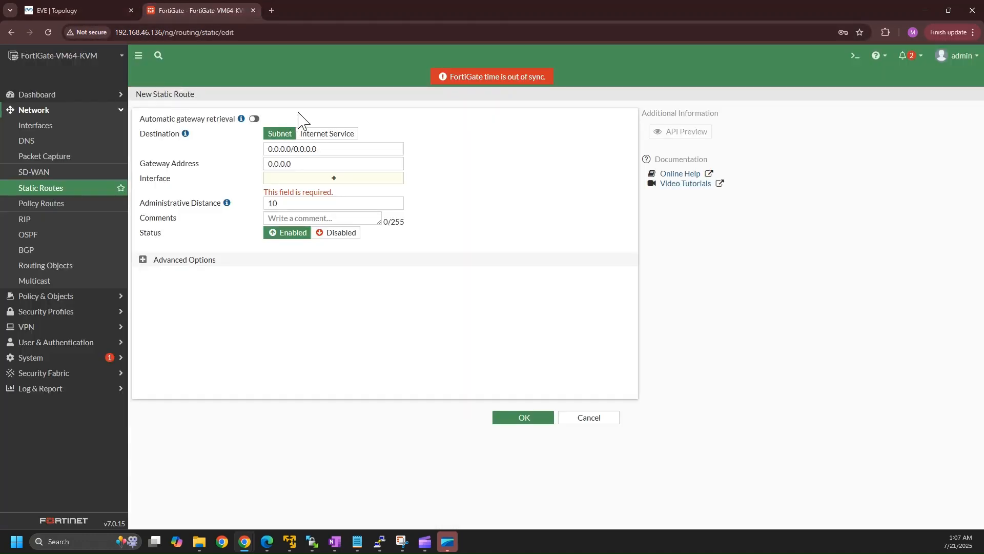
Step: Set the new static route's destination subnet to 3.3.3.3/32
left_click_drag(327, 149, 204, 152)
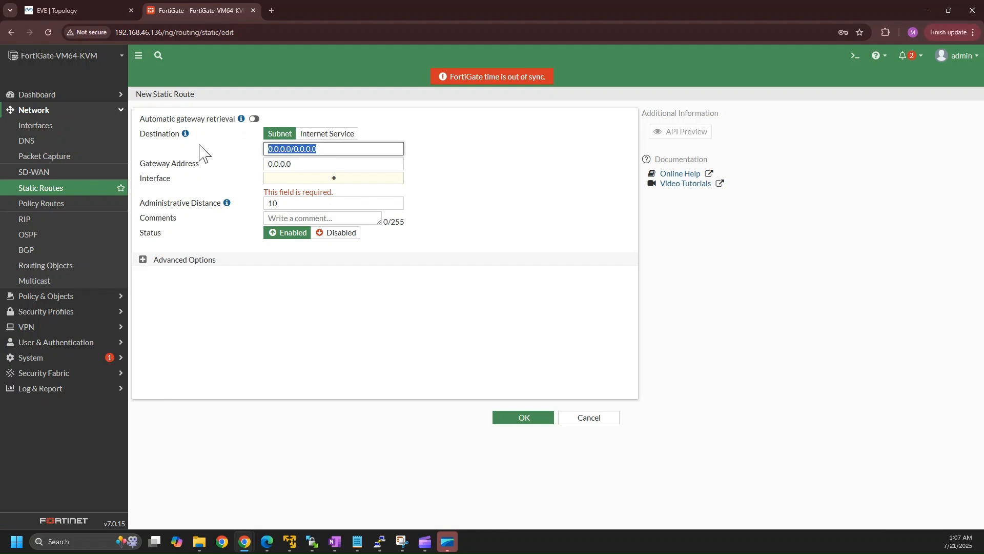
key("BackSpace")
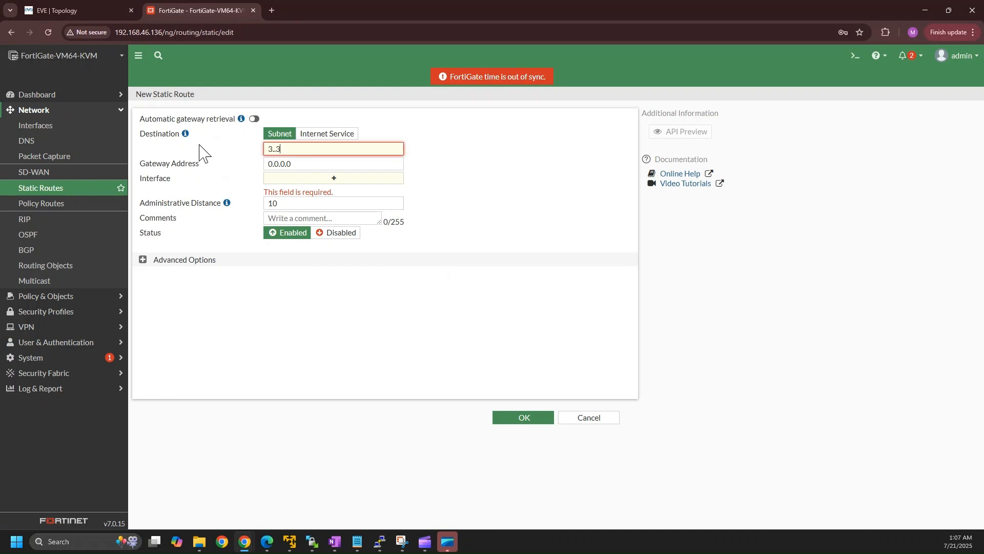
type("3..3")
key("super+shift+s")
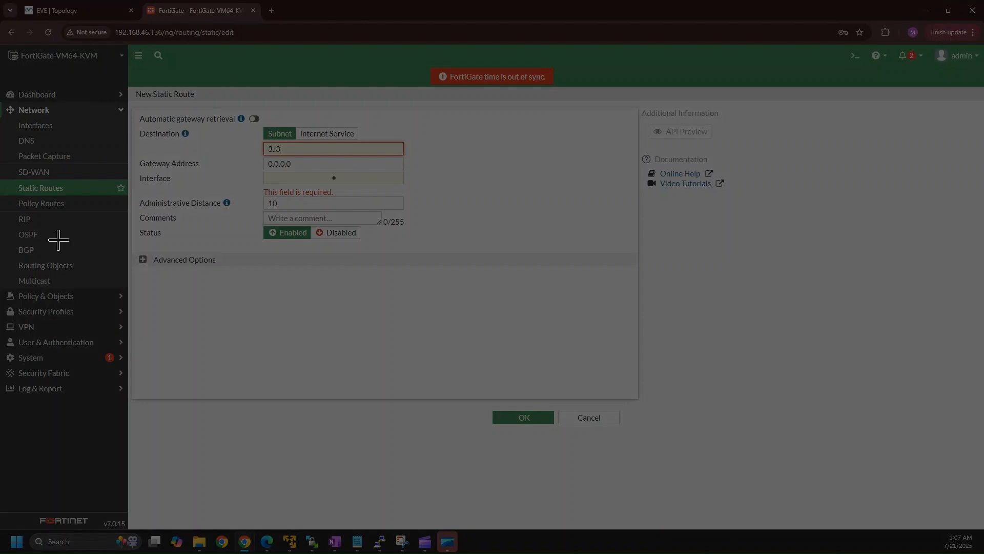
key("Escape")
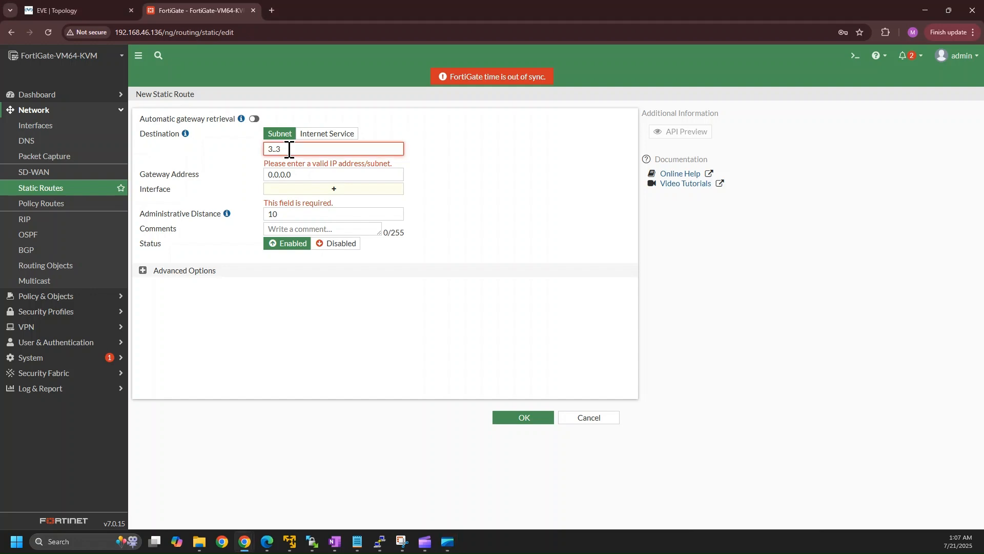
key("BackSpace")
key("BackSpace")
type("3.3.3.3/32")
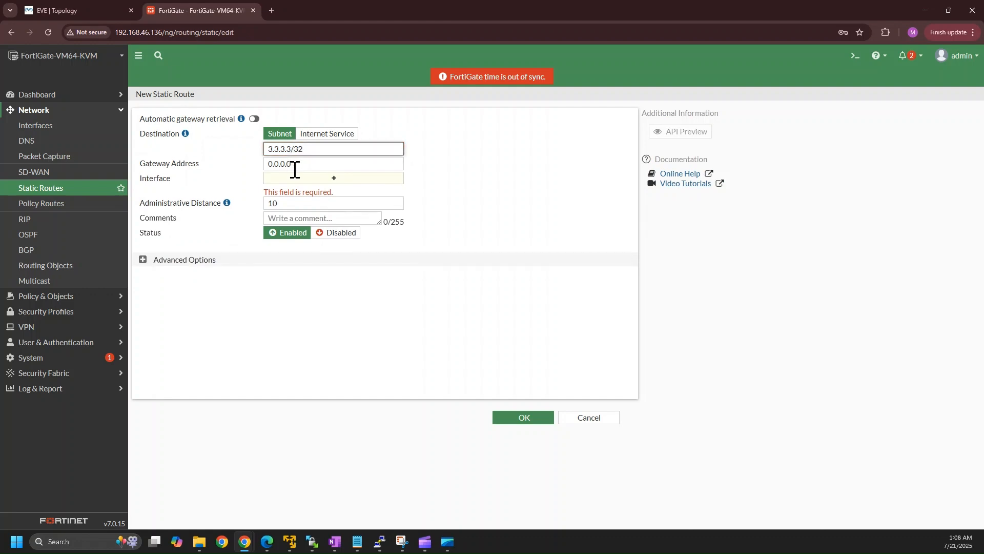
Step: Set the route's gateway address to 10.10.10.10 and its interface to wan (port2)
key("Tab")
key("BackSpace")
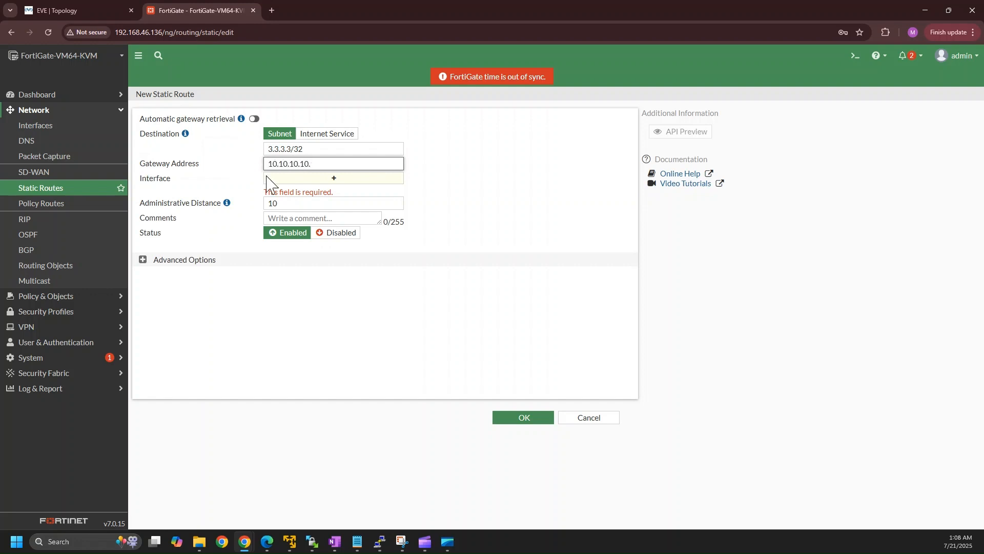
key("Tab")
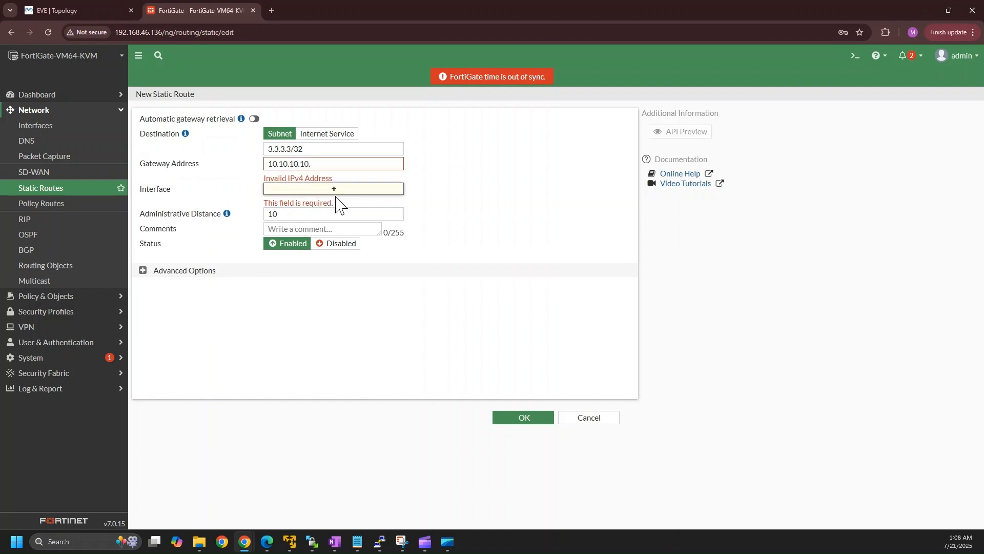
left_click(318, 165)
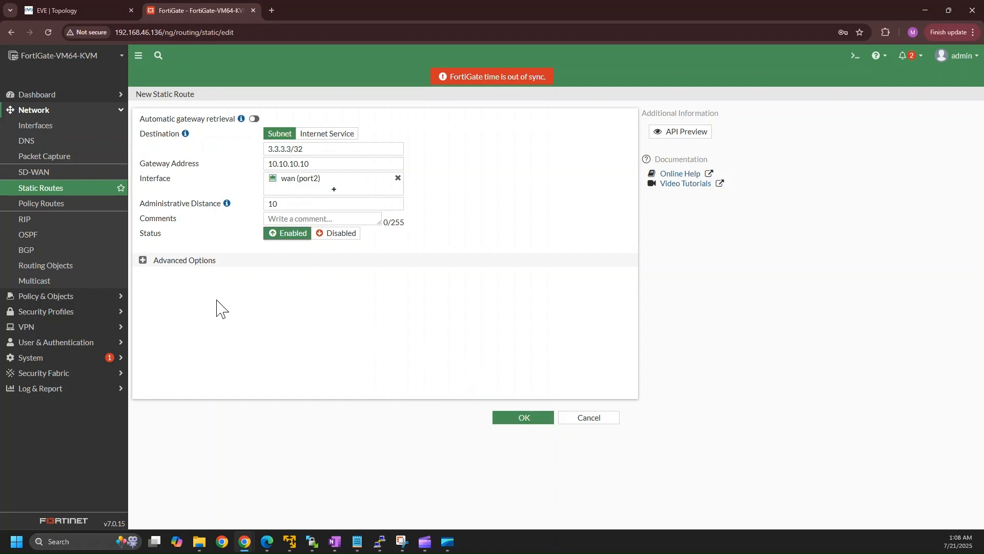
Step: Review the new route's advanced priority option and save the static route
left_click(143, 261)
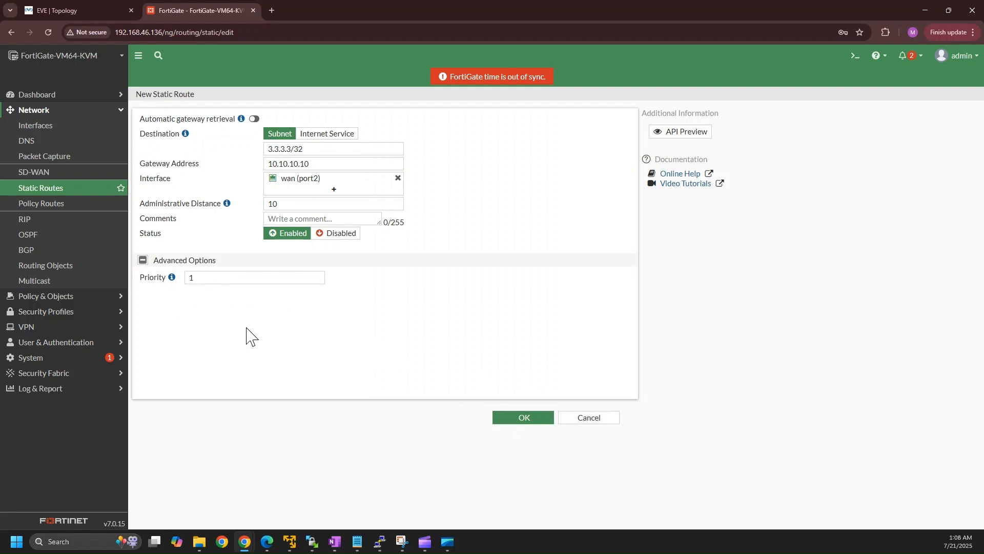
left_click(143, 260)
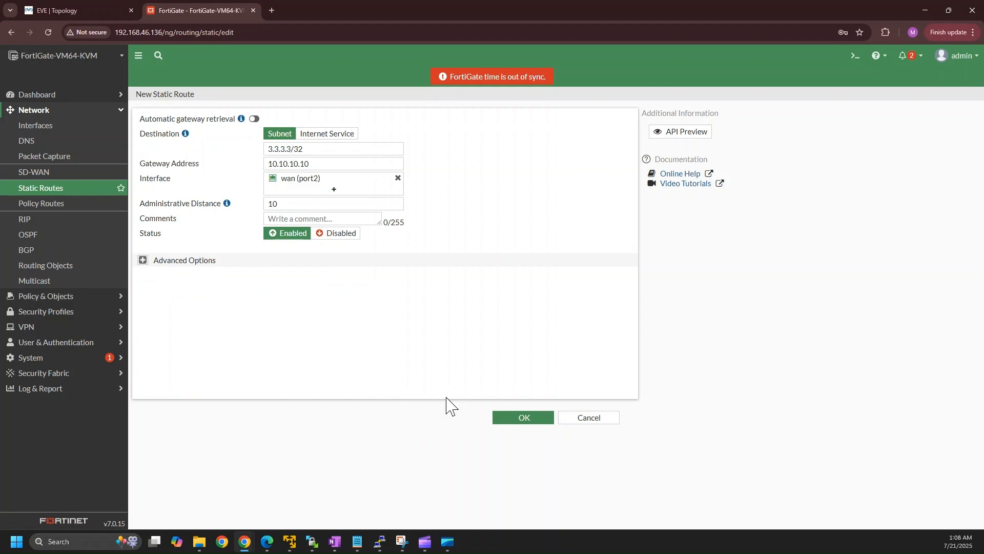
left_click(504, 420)
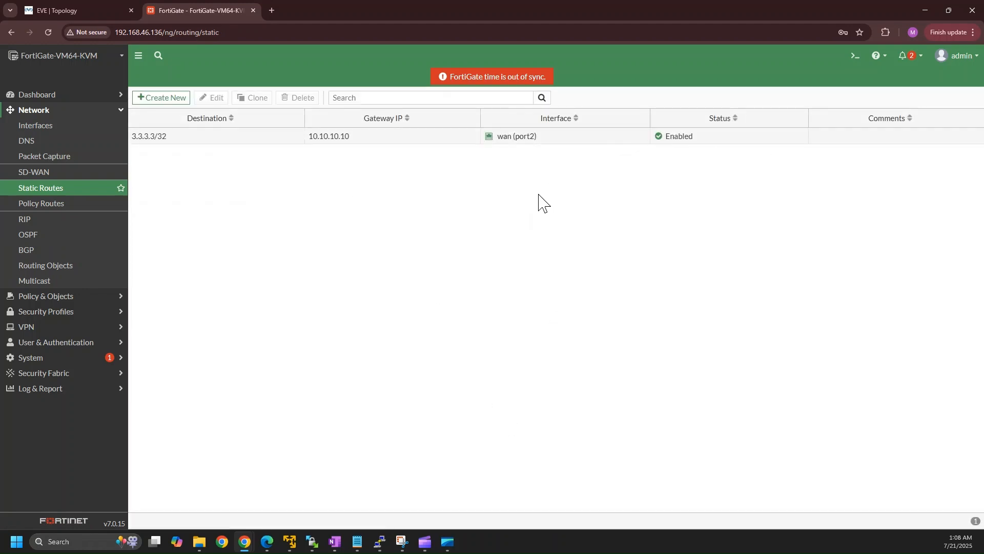
Step: Open the expanded Routing widget on the routing dashboard to check for the 3.3.3.3/32 route
left_click(114, 95)
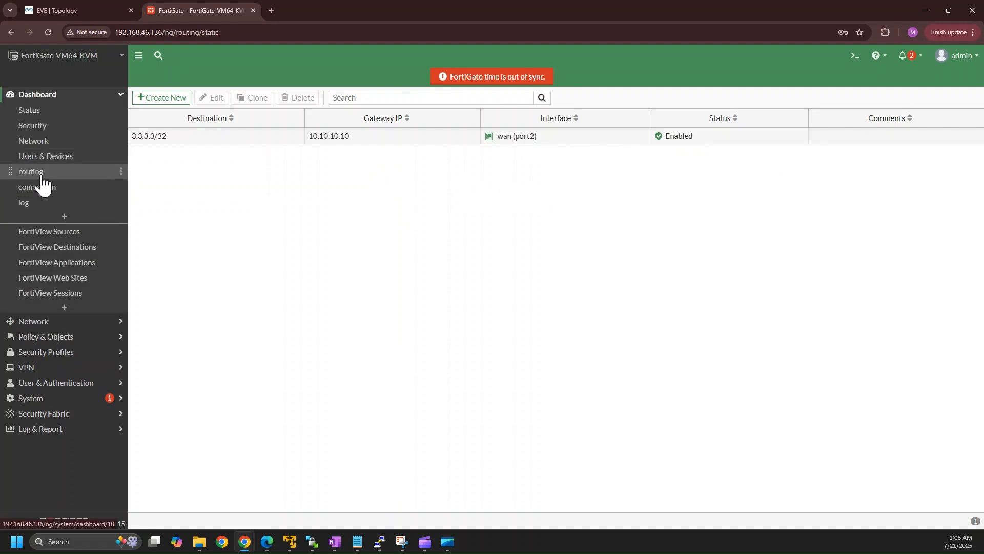
left_click(41, 177)
left_click(216, 187)
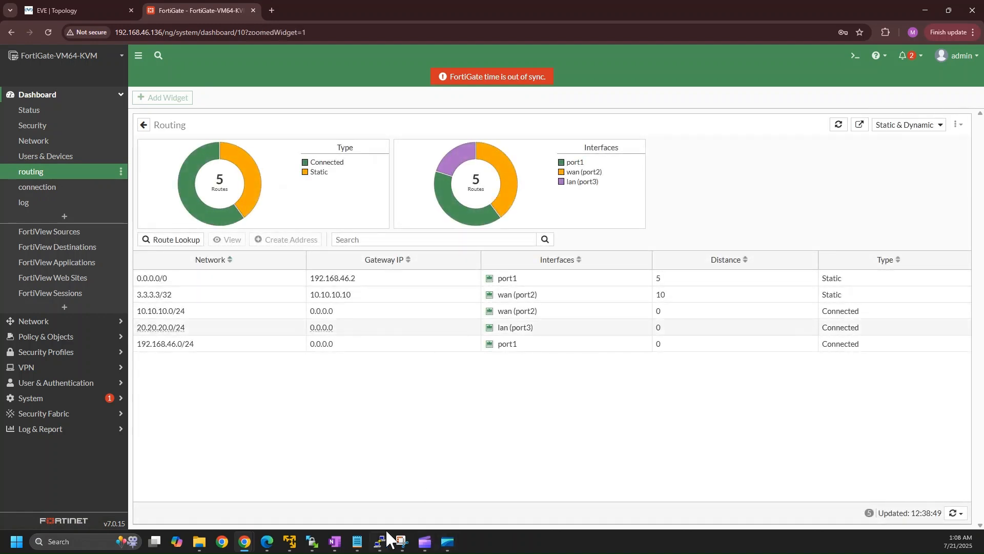
Step: Return to the R-lan console and ping 3.3.3.3 again to test the new route
mouse_move(389, 538)
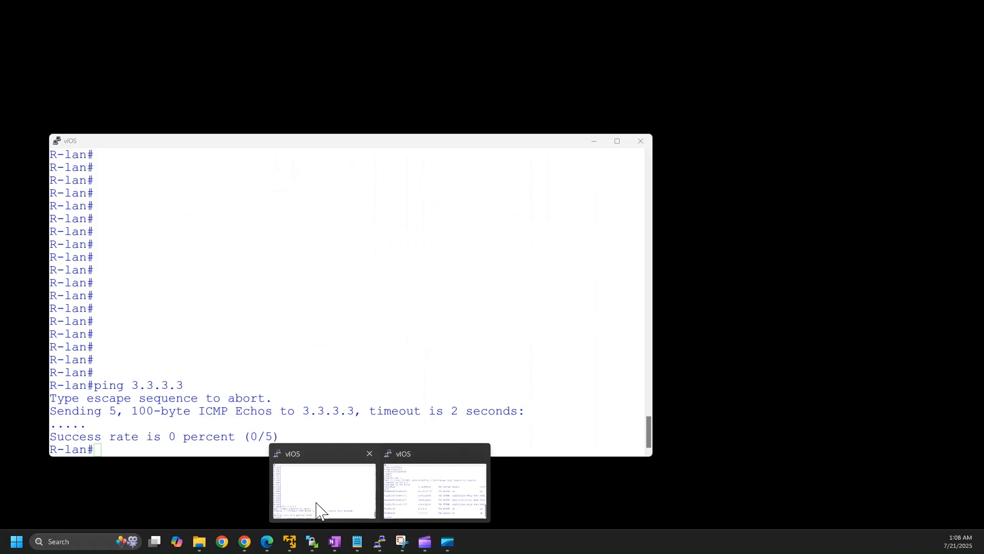
left_click(319, 509)
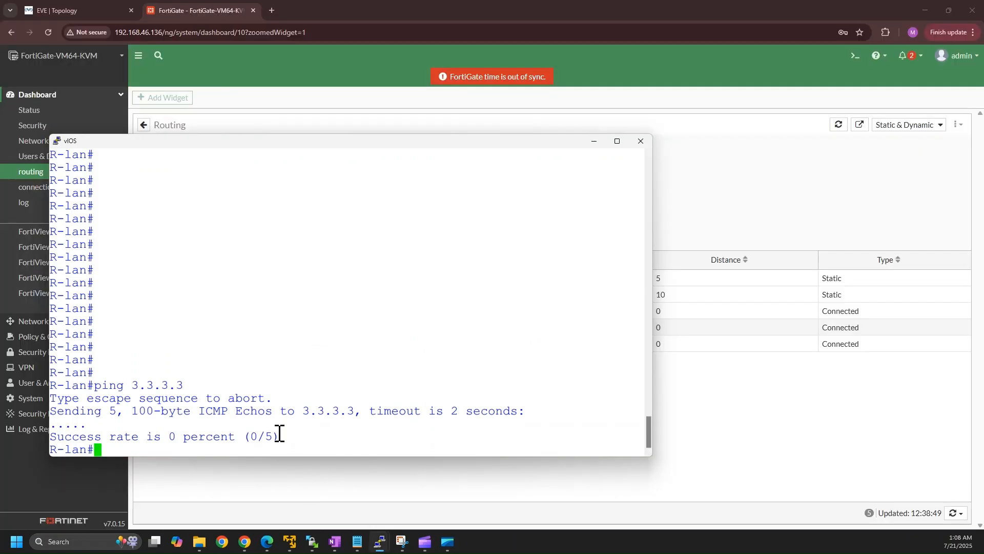
key("Up")
key("Return")
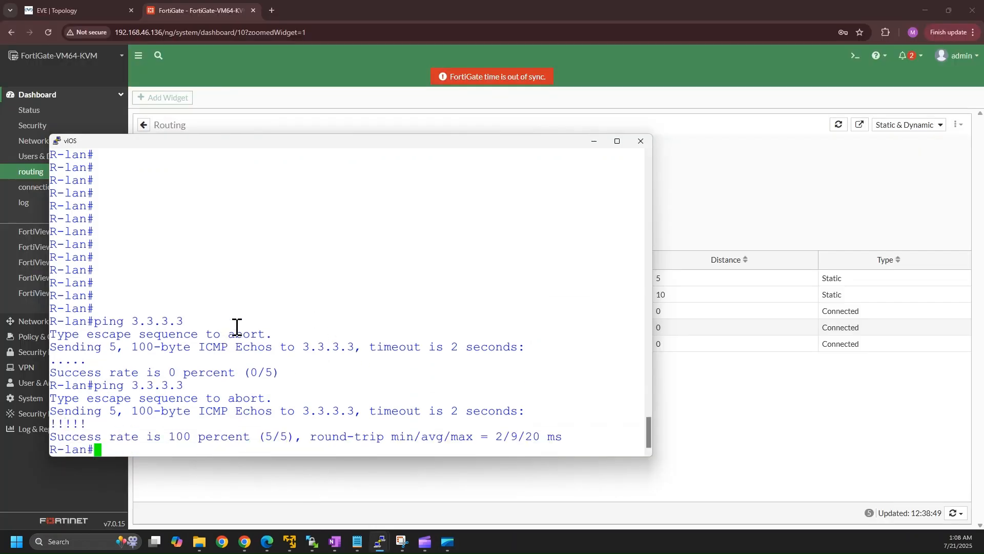
Step: Return to the FortiGate web interface and delete the 3.3.3.3/32 static route
left_click(705, 190)
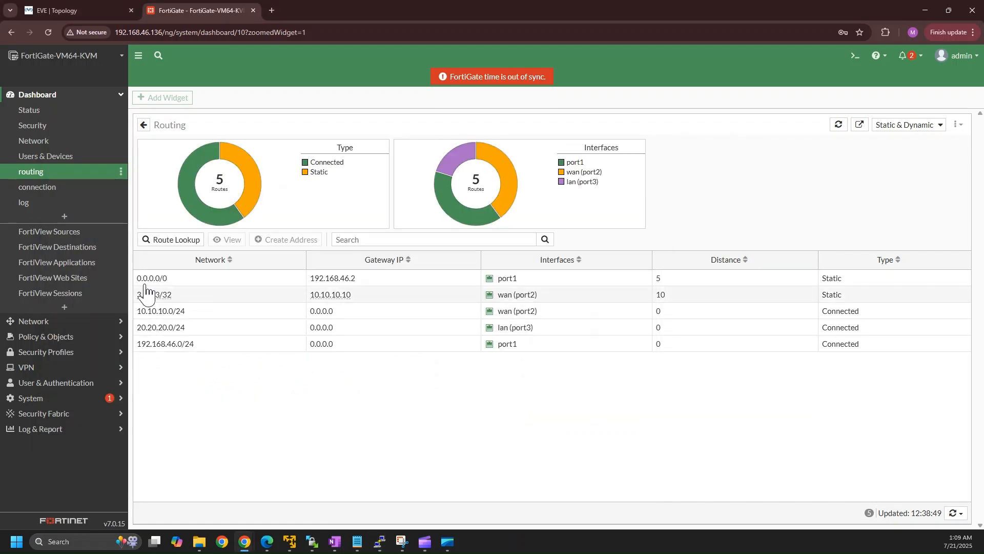
left_click(119, 95)
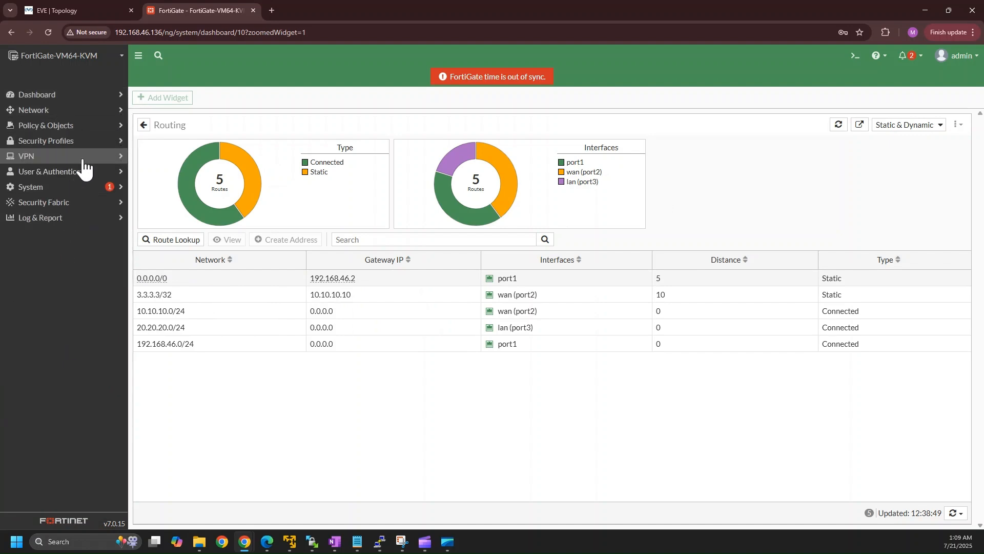
left_click(113, 111)
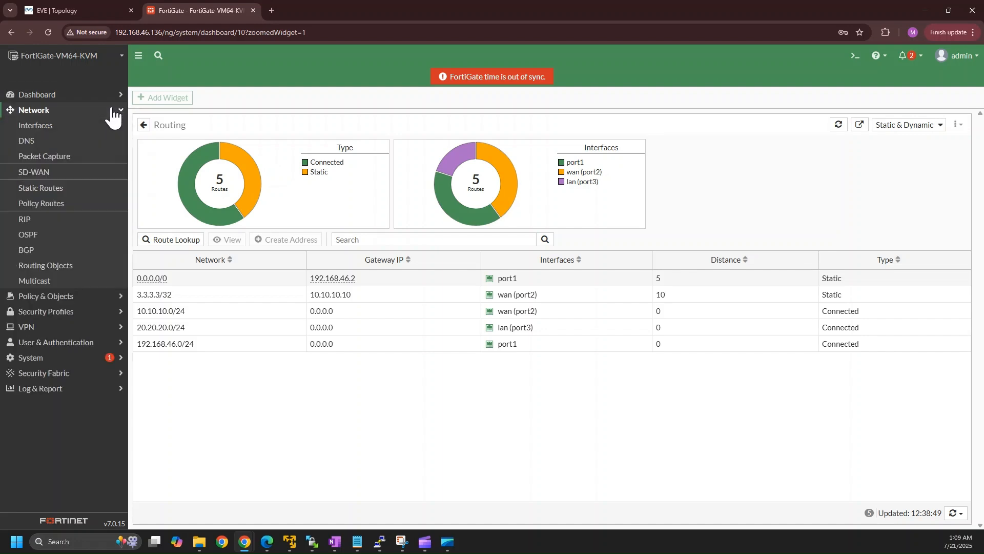
left_click(72, 192)
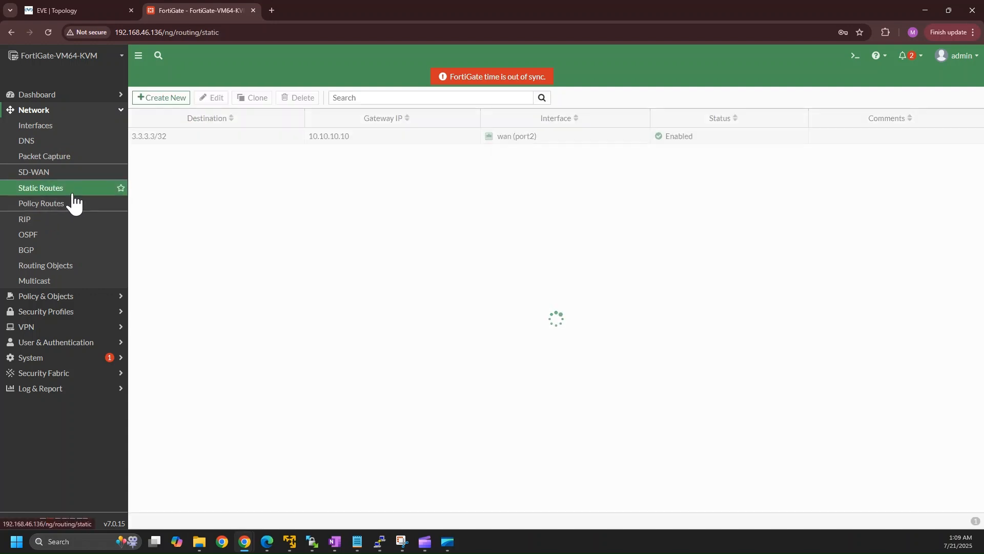
left_click(227, 136)
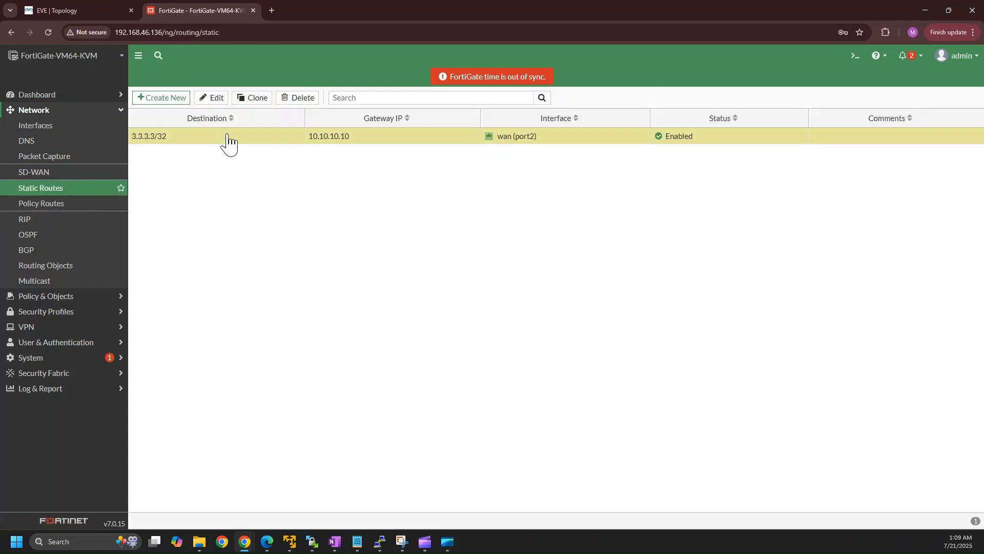
left_click(297, 98)
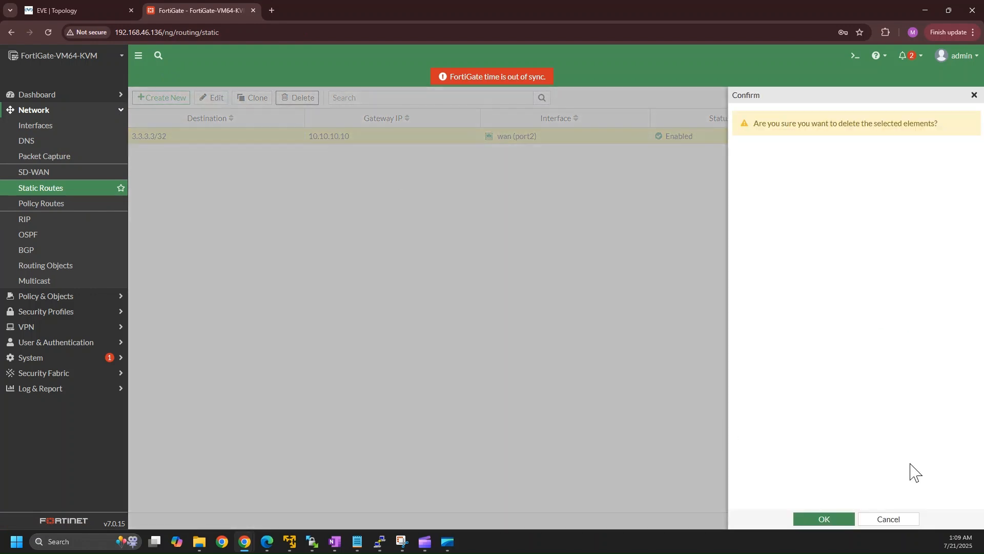
left_click(816, 519)
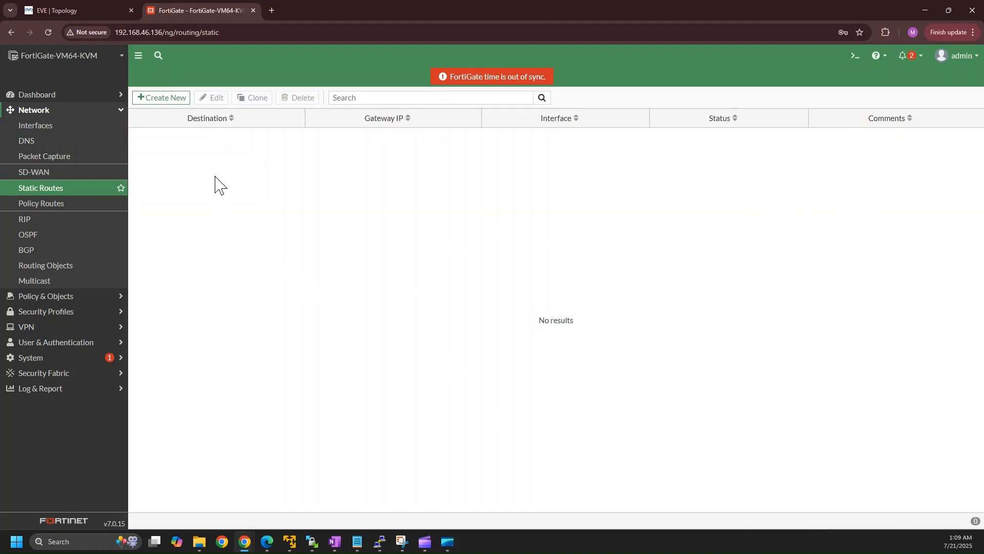
Step: Open the expanded Routing widget on the routing dashboard to check the table for the deleted route
left_click(113, 95)
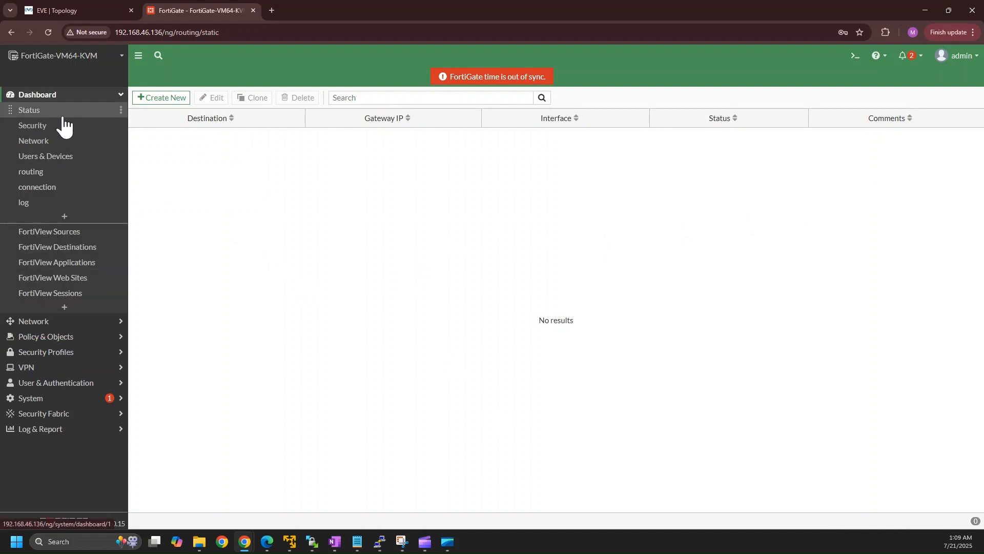
left_click(66, 172)
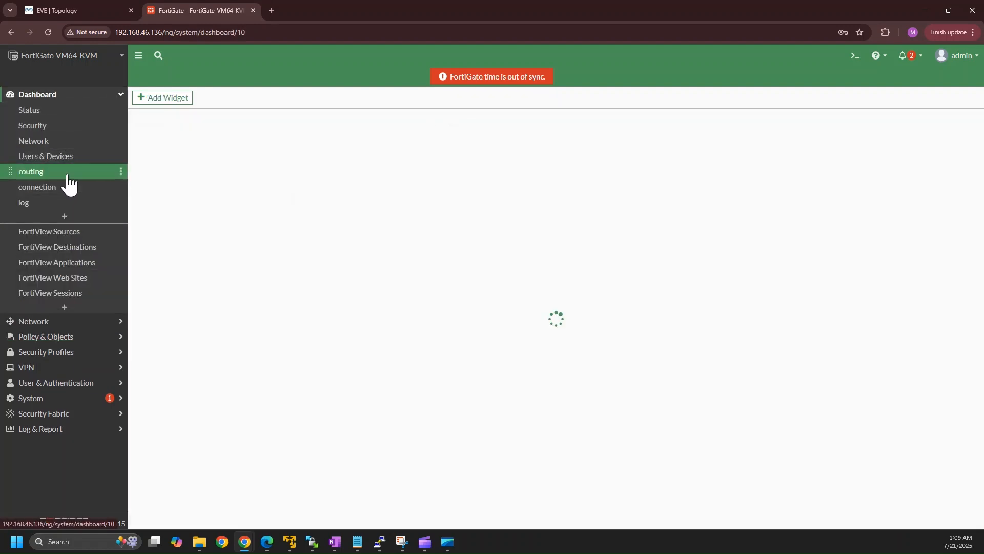
left_click(218, 198)
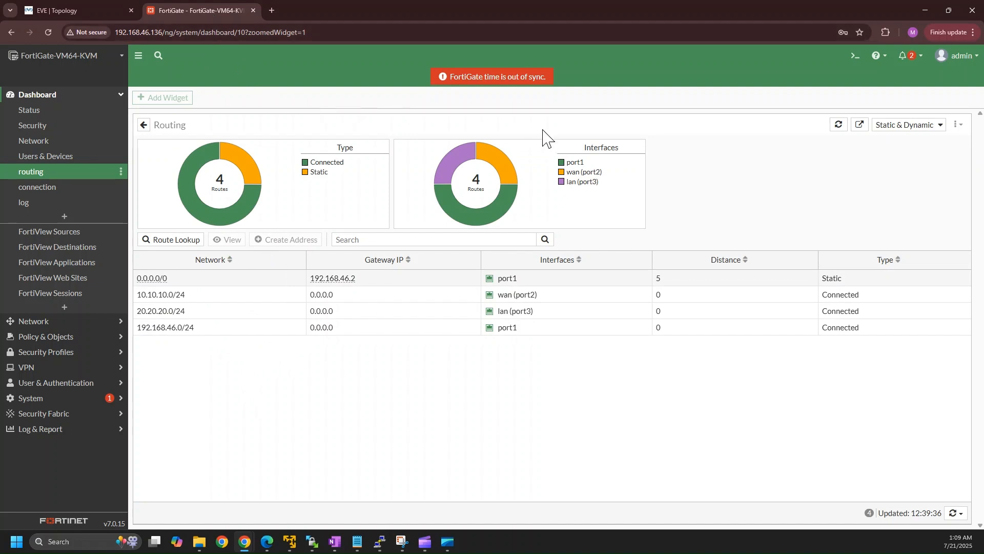
Step: Open the FortiGate CLI console, enter static route configuration with "config router static", and create entry 1 with "edit 1"
left_click(854, 57)
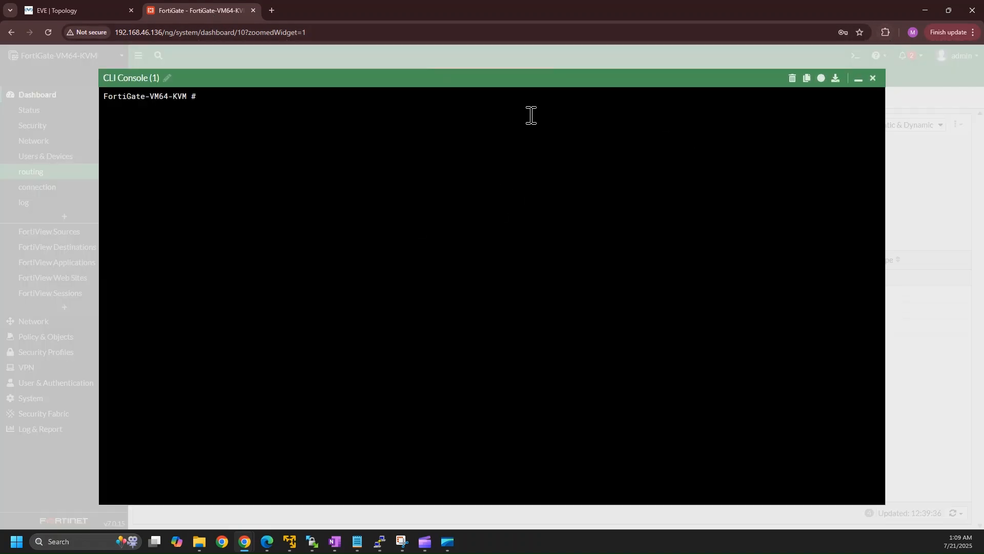
key("alt+Tab")
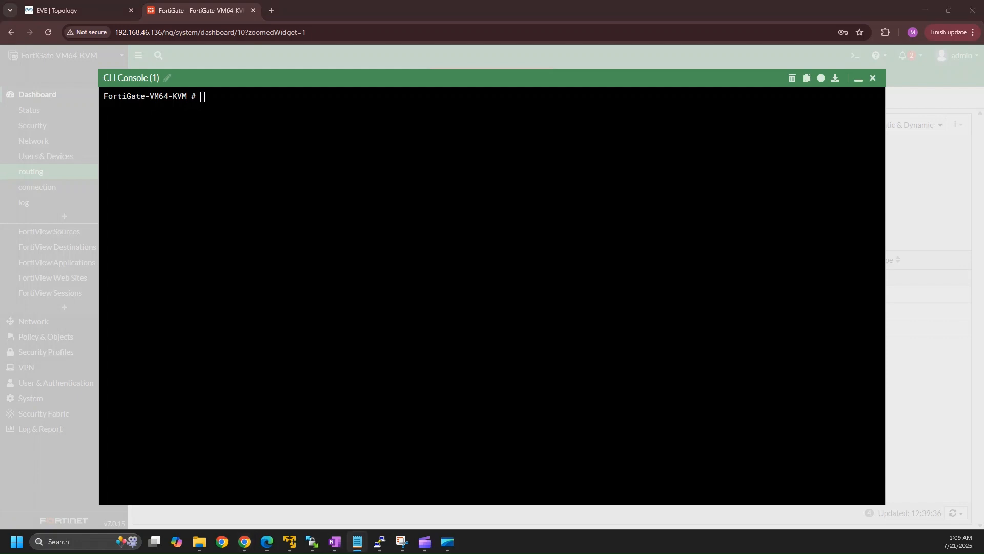
left_click(241, 180)
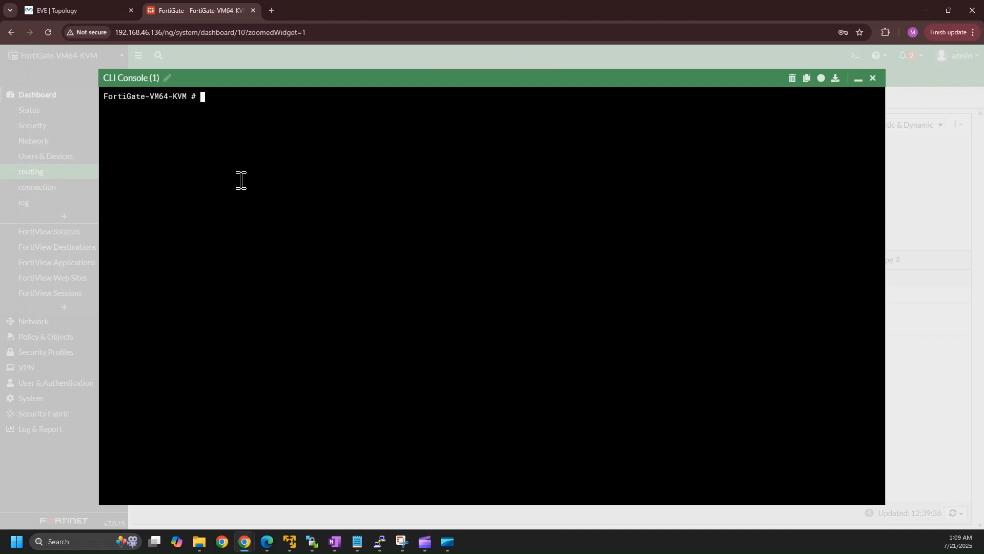
type("config router static")
key("Return")
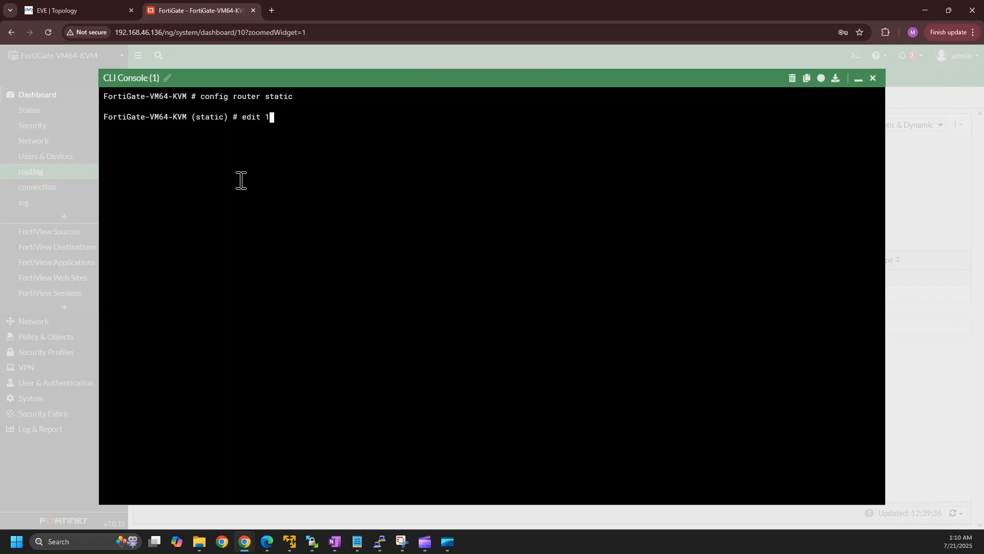
type("edit 1")
key("Return")
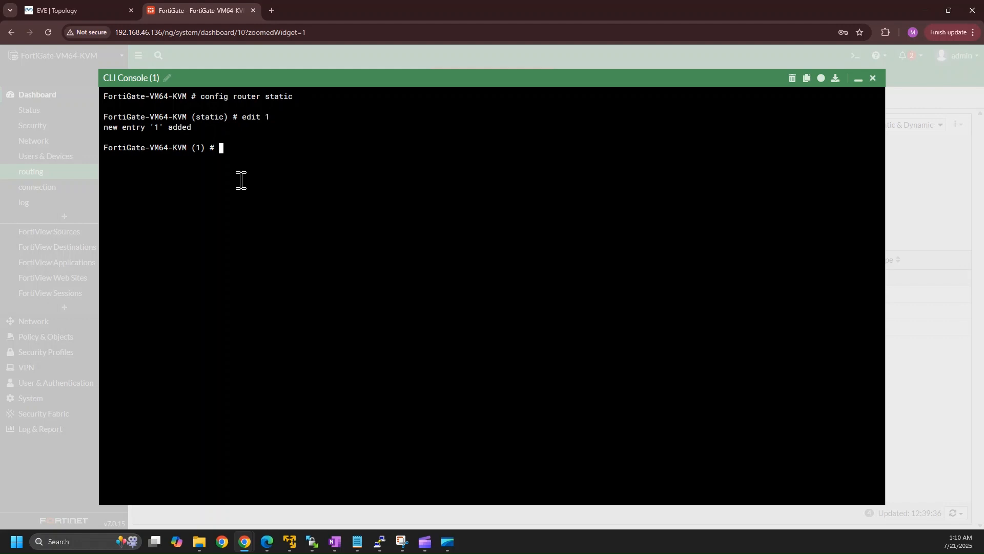
key("Up")
key("Return")
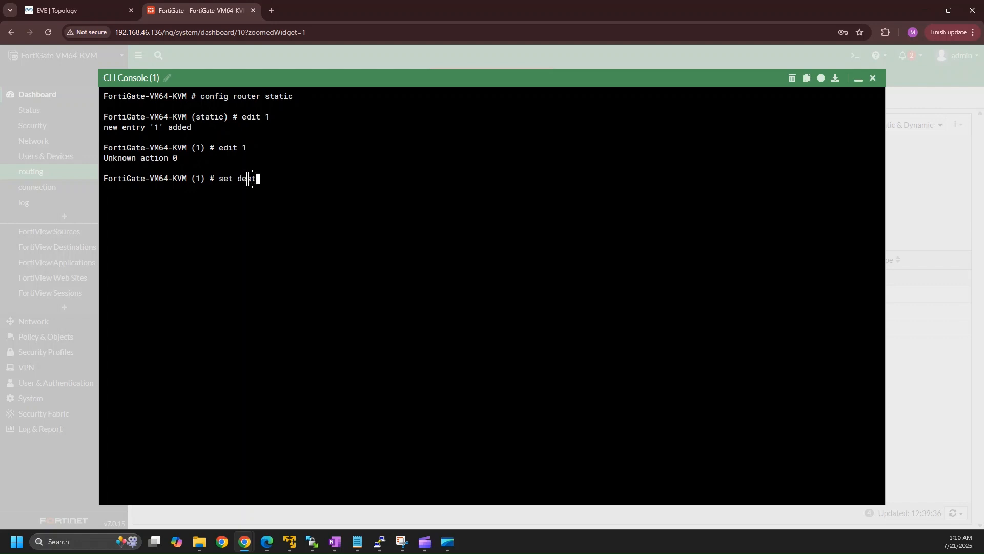
Step: Set the entry's destination to 3.3.3.3 255.255.255.255 and its gateway to 10.10.10.10
key("BackSpace")
key("BackSpace")
type("3.3.3.")
type("3 255 255.255.255")
key("Return")
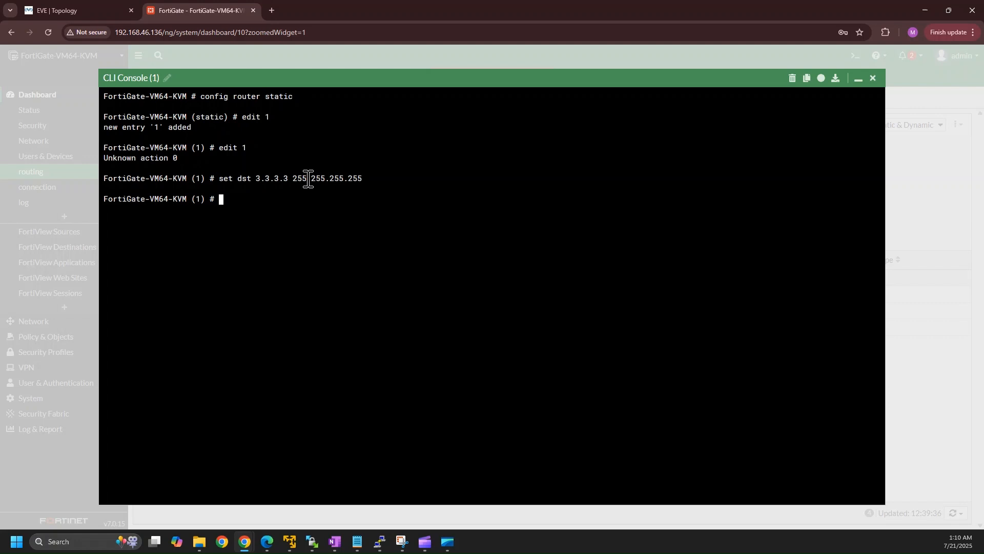
type("set gateway 10.10.10.10")
key("Return")
Step: Set the static route entry's outgoing device to port2
type("set de")
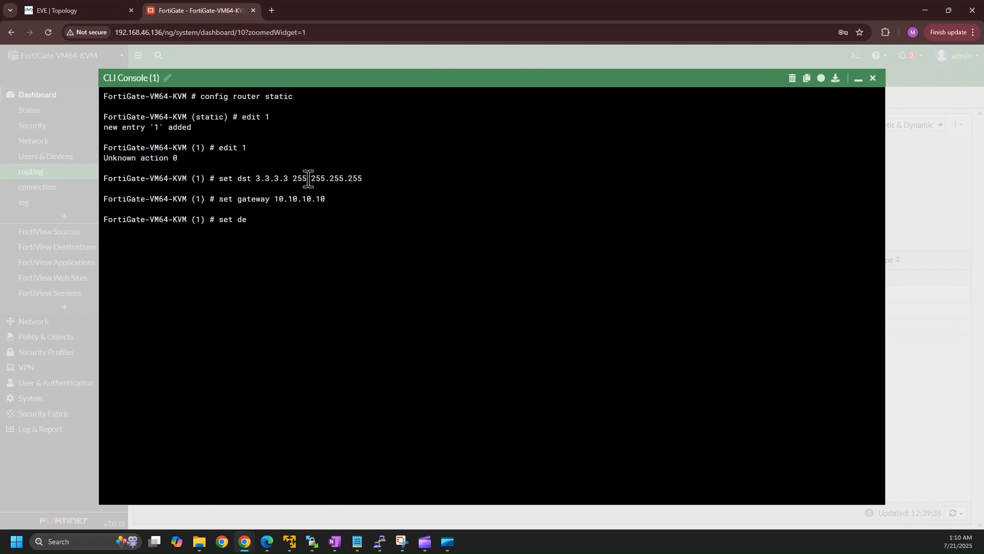
type("vice port1")
key("BackSpace")
key("BackSpace")
key("BackSpace")
key("BackSpace")
key("BackSpace")
type("port2")
key("Return")
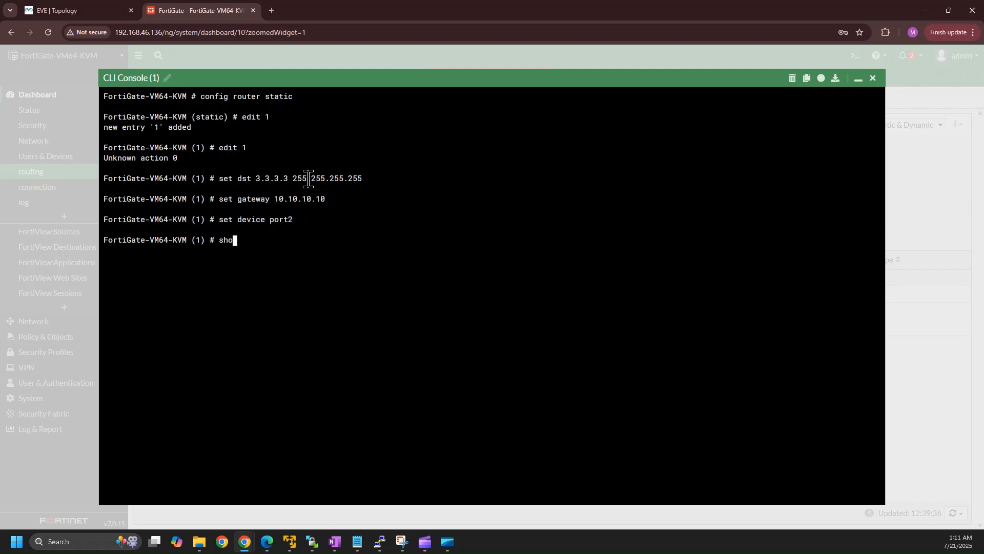
Step: Review the entry with "show", list the available commands, and save the route with "end"
type("show")
key("Return")
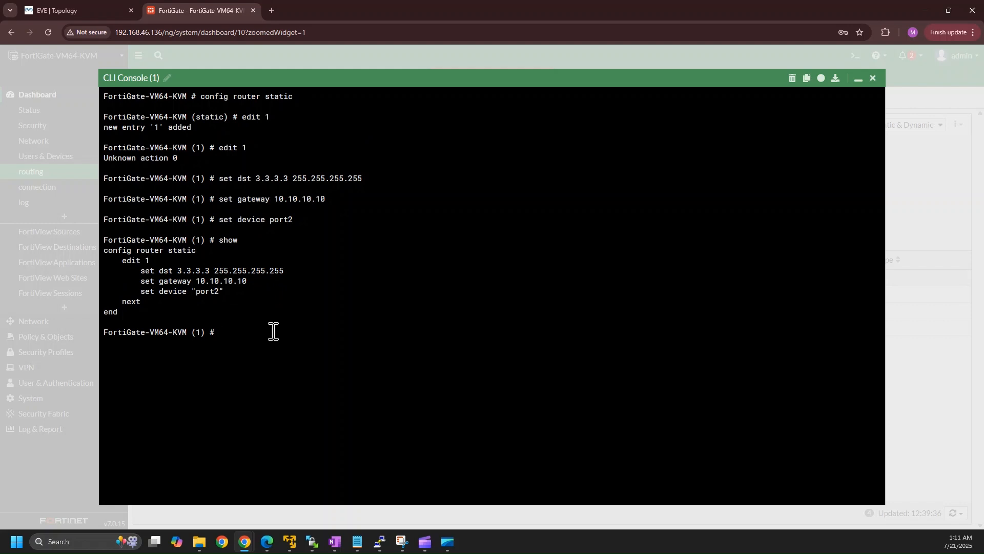
type("s?")
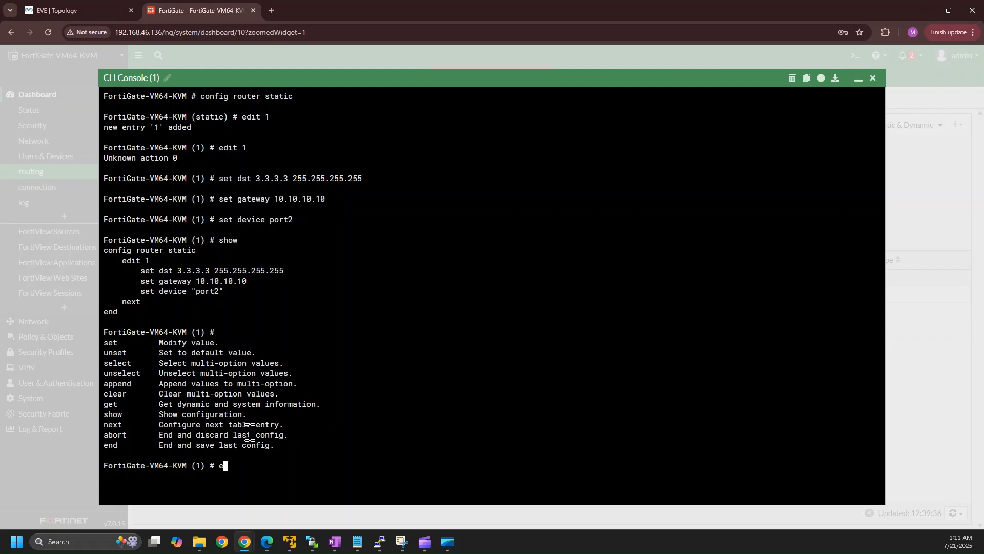
type("nd")
key("Return")
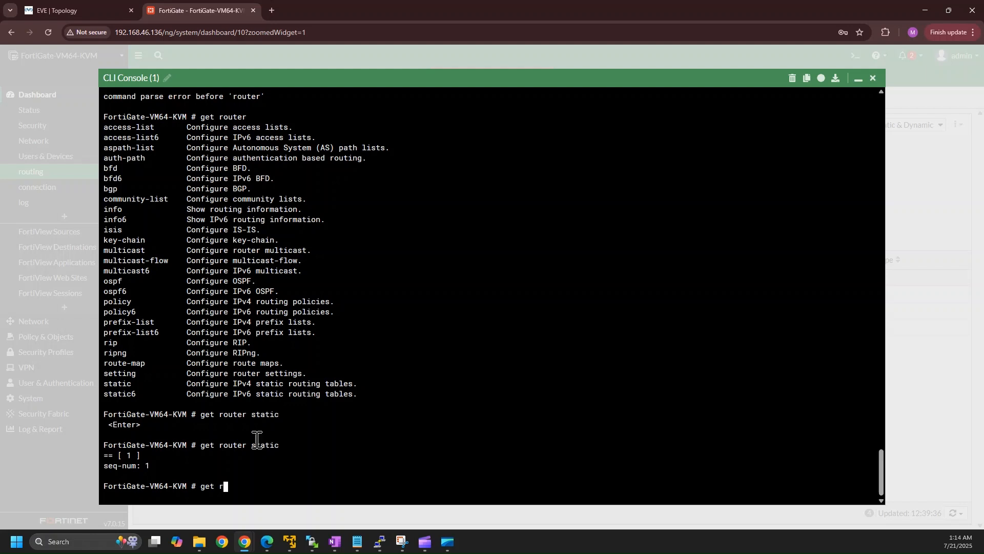
Step: List the routing-table options and display the static routes with "get router info routing-table static"
type("outer info ro")
key("Tab")
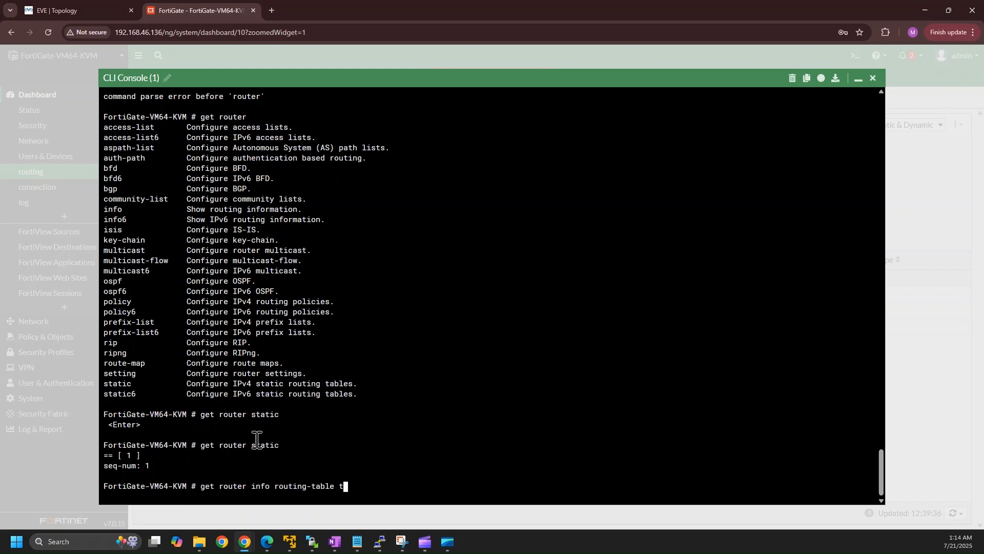
key("question")
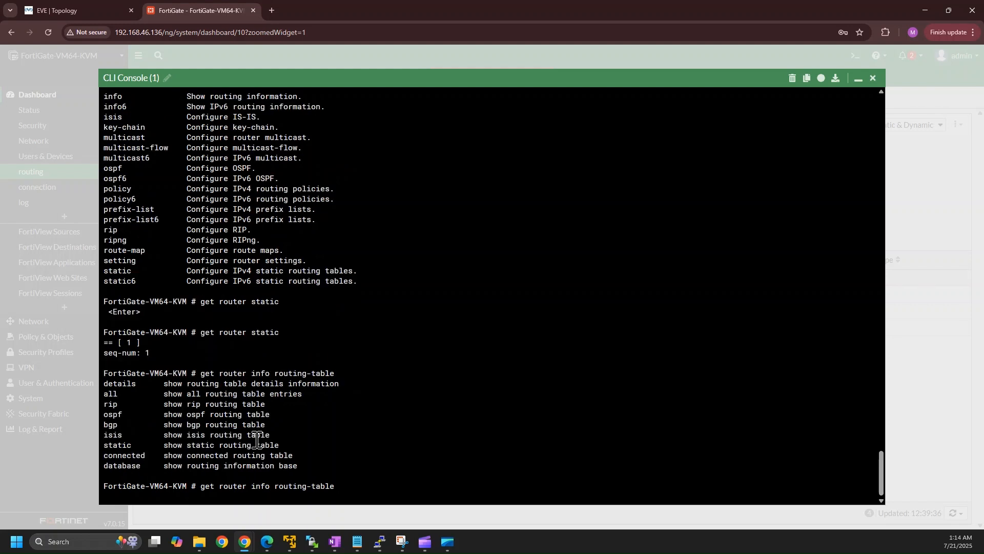
type("st")
key("Tab")
key("Return")
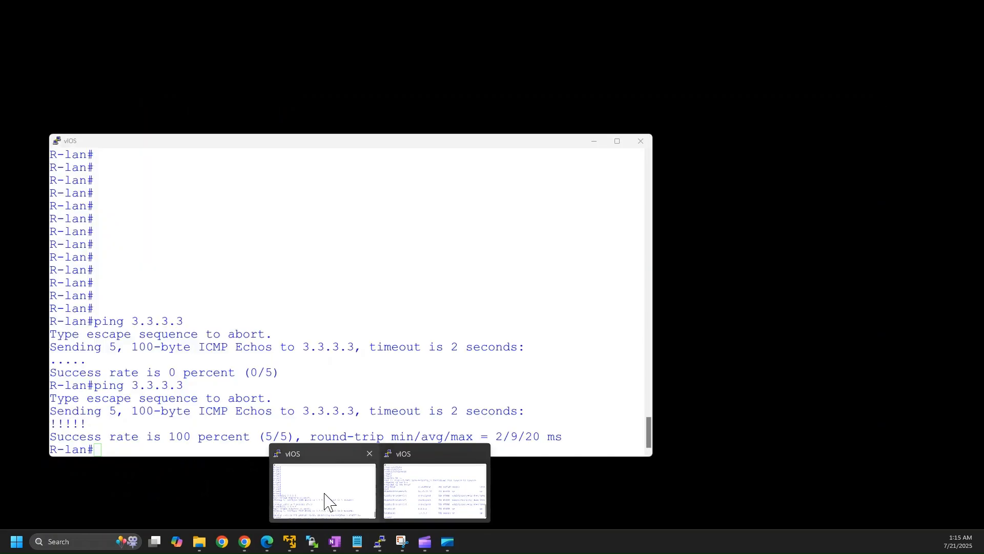
Step: Switch to the R-lan console and ping 3.3.3.3 to test the route created from the CLI
left_click(325, 500)
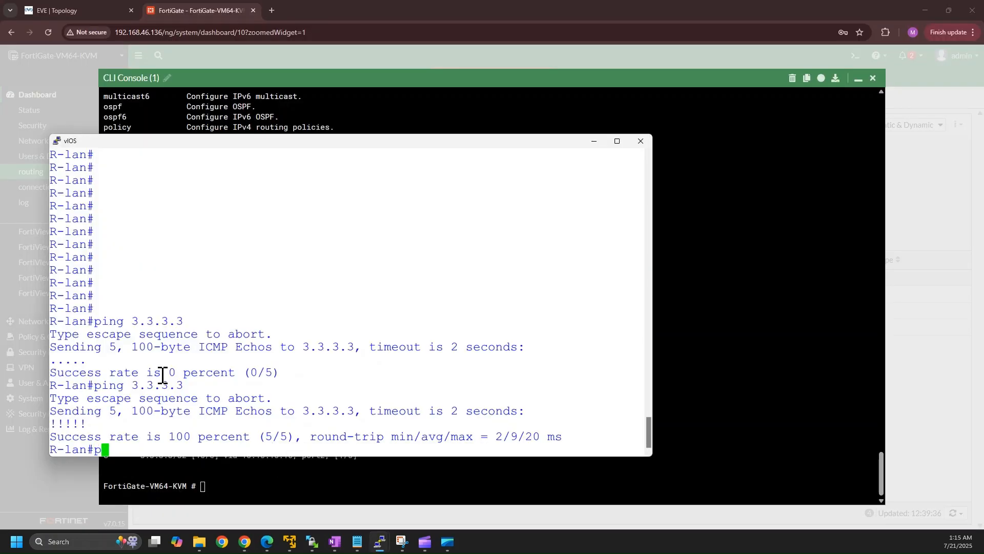
key("Up")
key("Return")
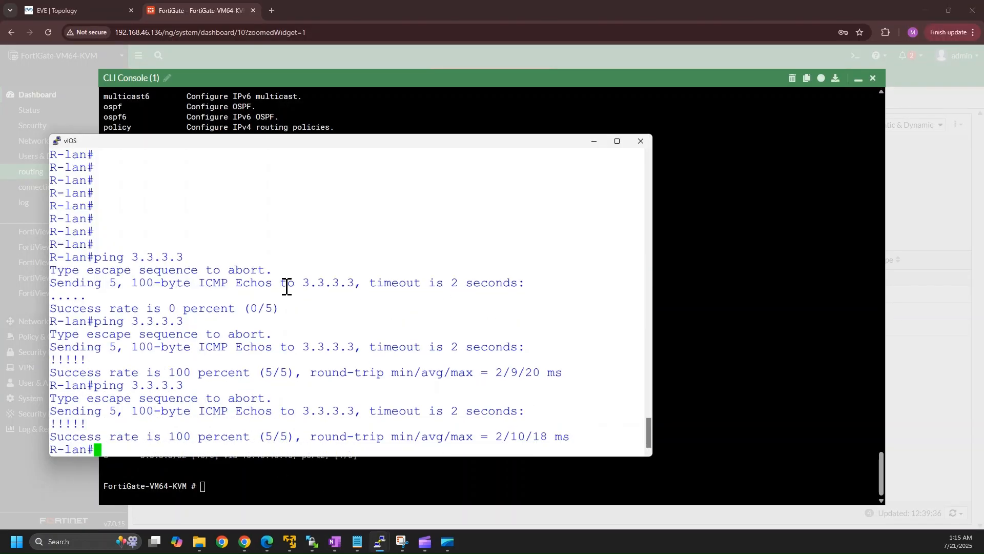
Step: Return to the FortiGate page, close the CLI console, and reload the expanded Routing widget to check for the CLI-created route
left_click(724, 200)
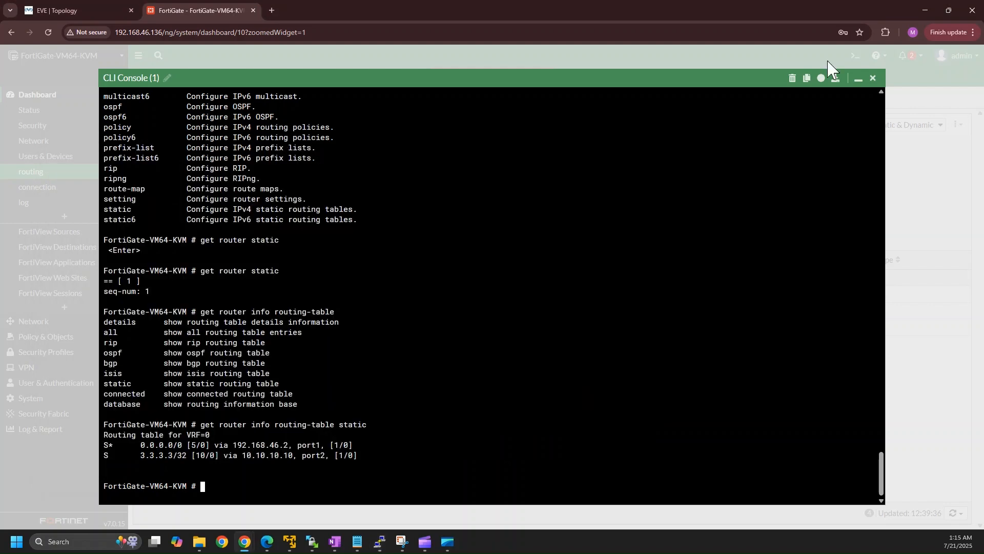
left_click(873, 80)
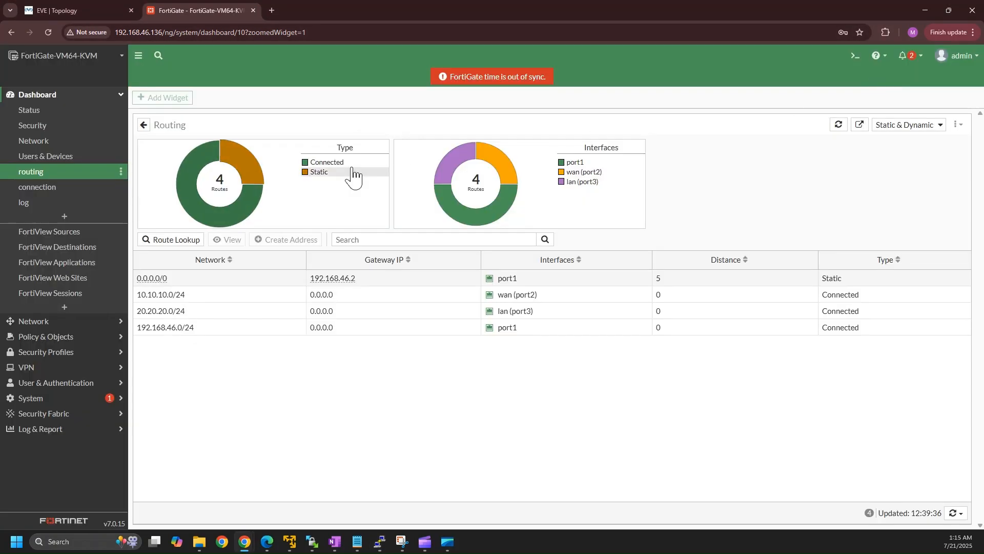
left_click(87, 176)
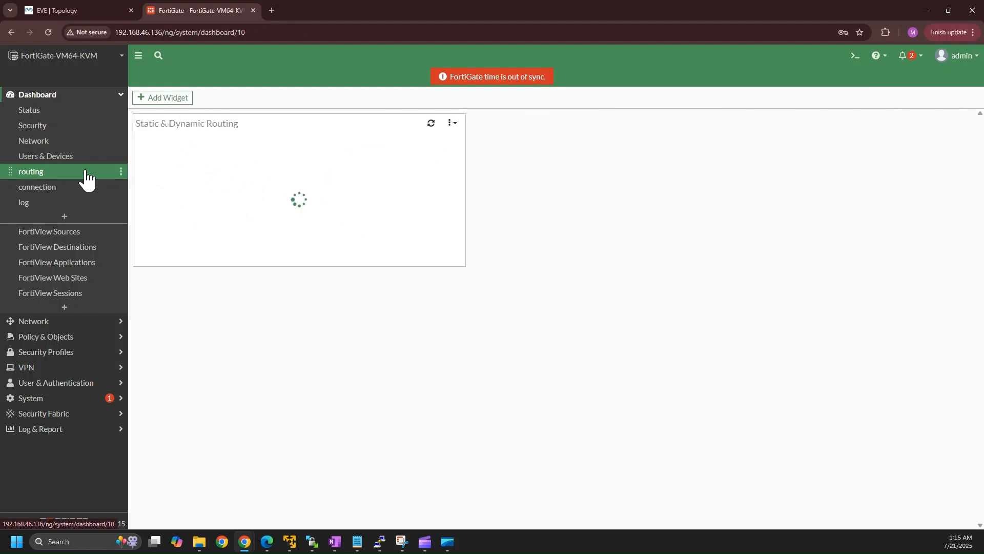
left_click(221, 211)
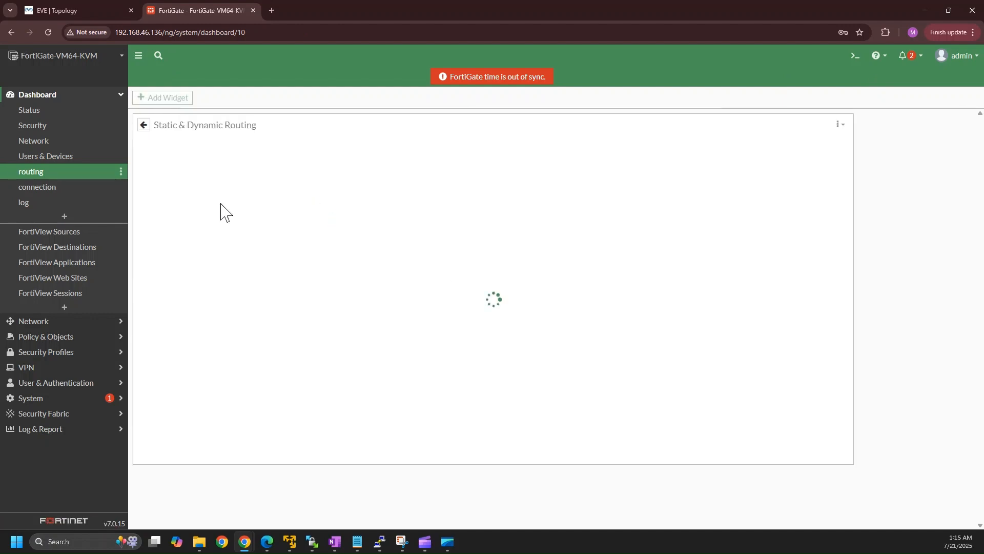